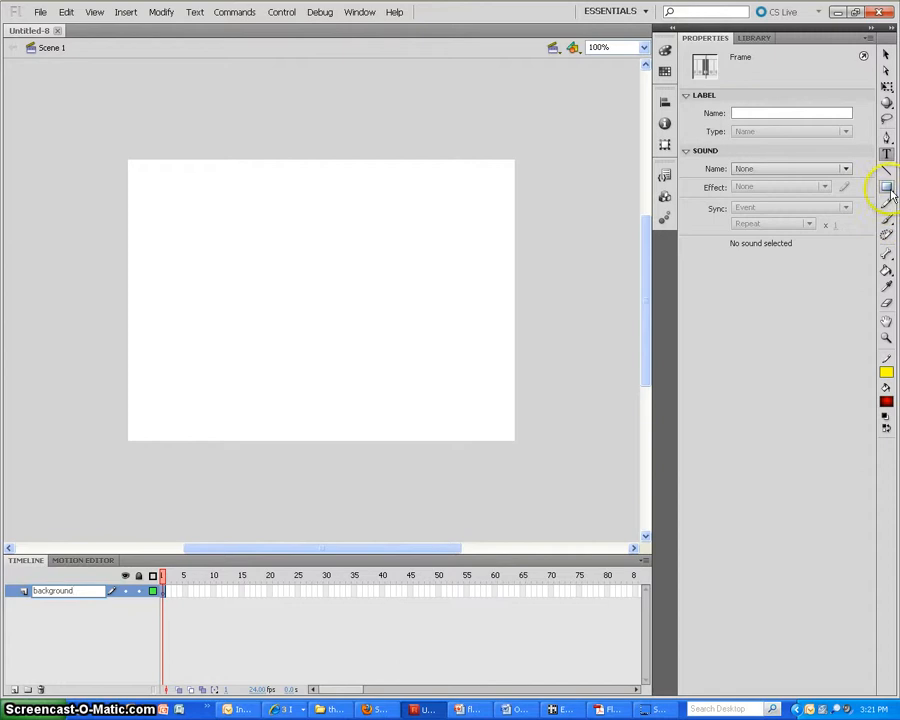
Draw a rectangle covering the whole stage on the background layer, filled with the red-to-black radial gradient
click(886, 186)
click(885, 410)
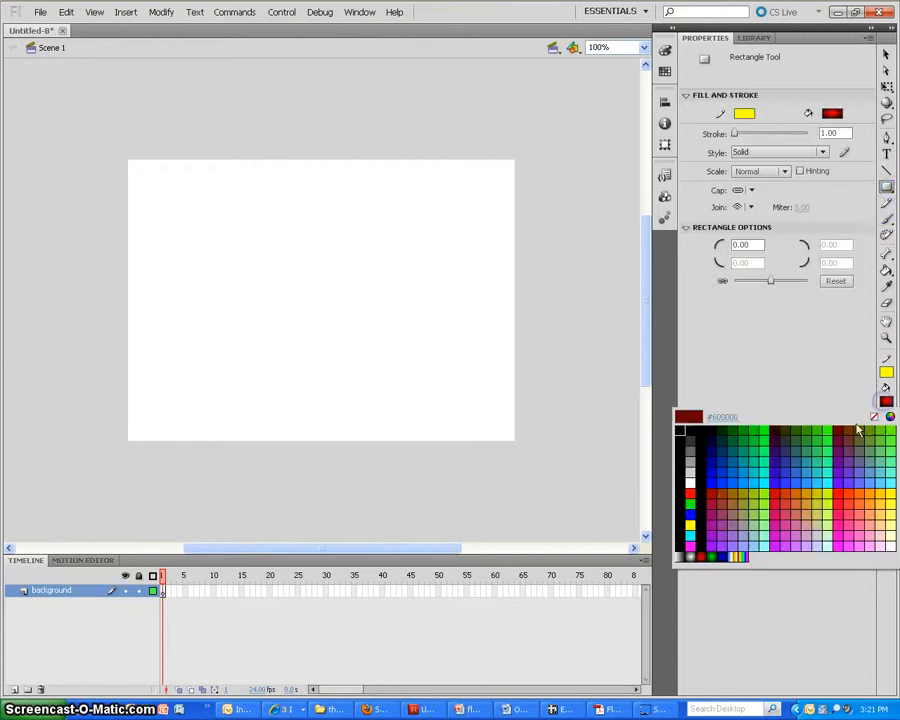
click(704, 559)
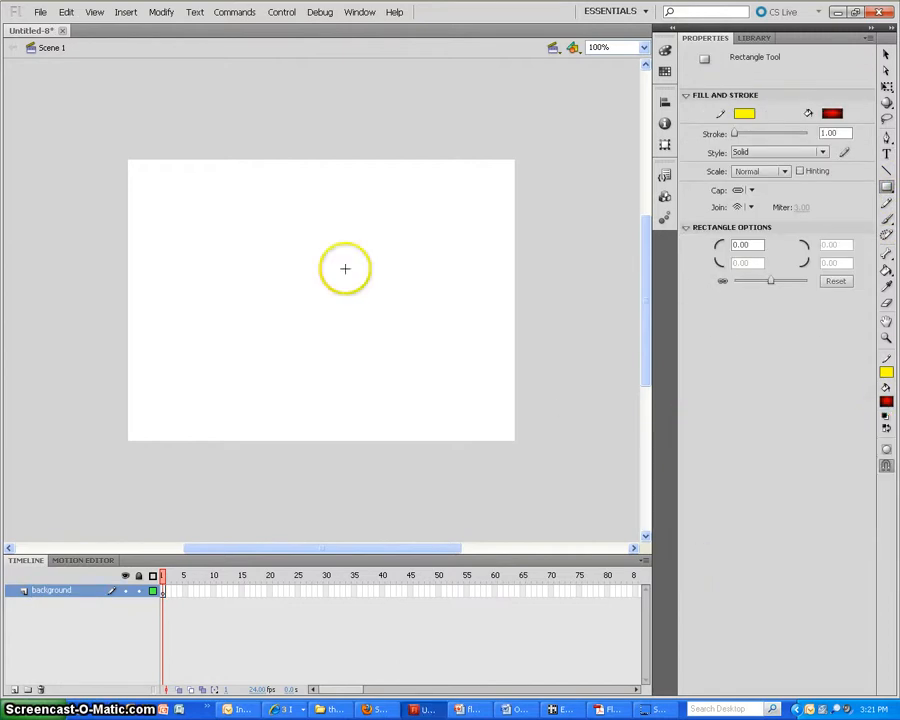
drag(127, 159, 514, 439)
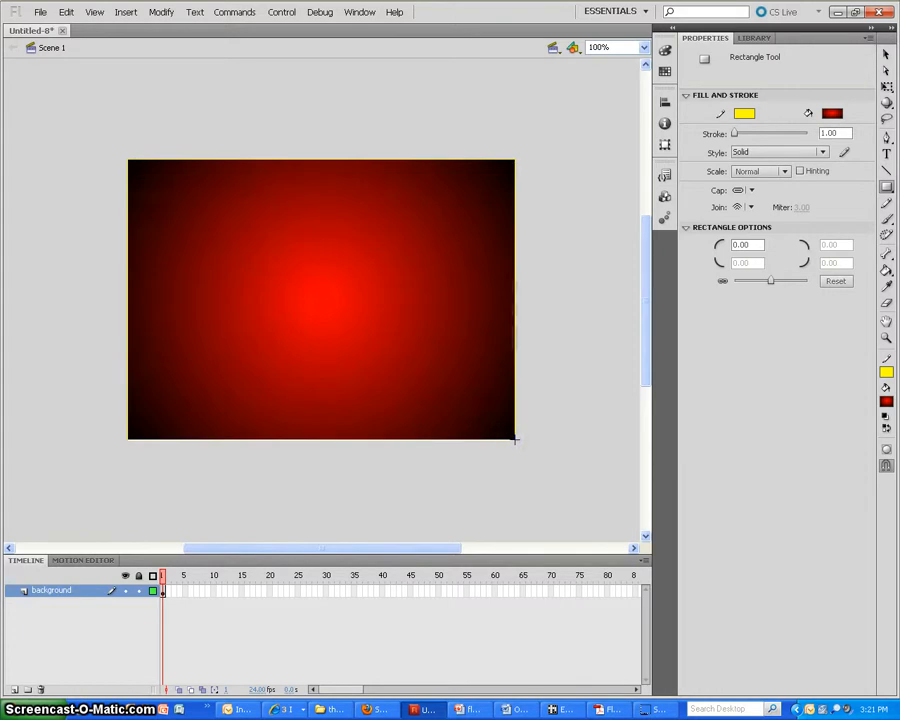
Add a new layer above the background layer and name it text
click(15, 690)
double_click(44, 589)
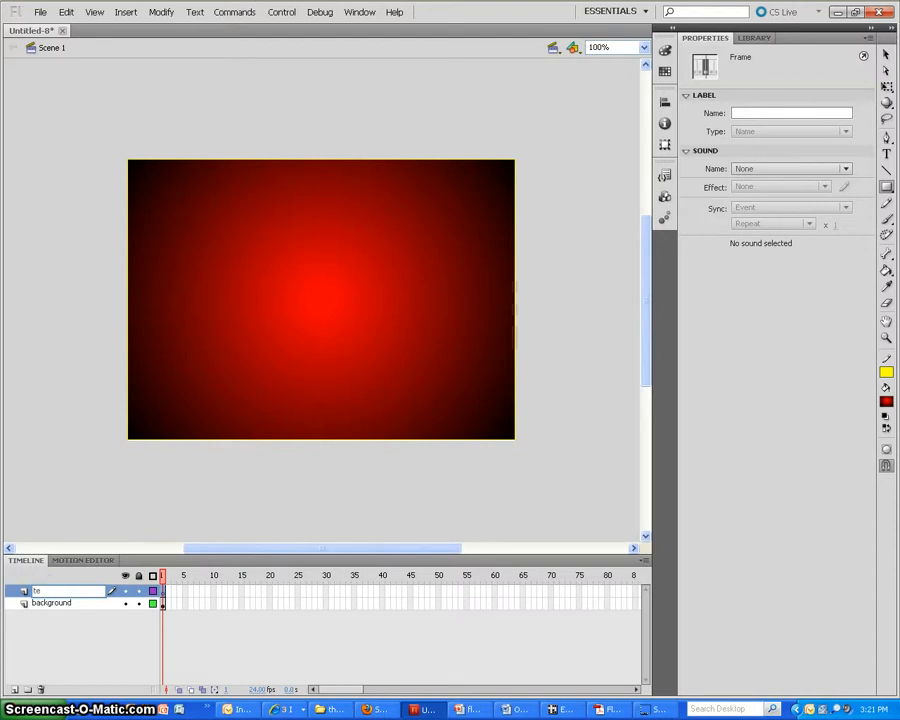
key(Return)
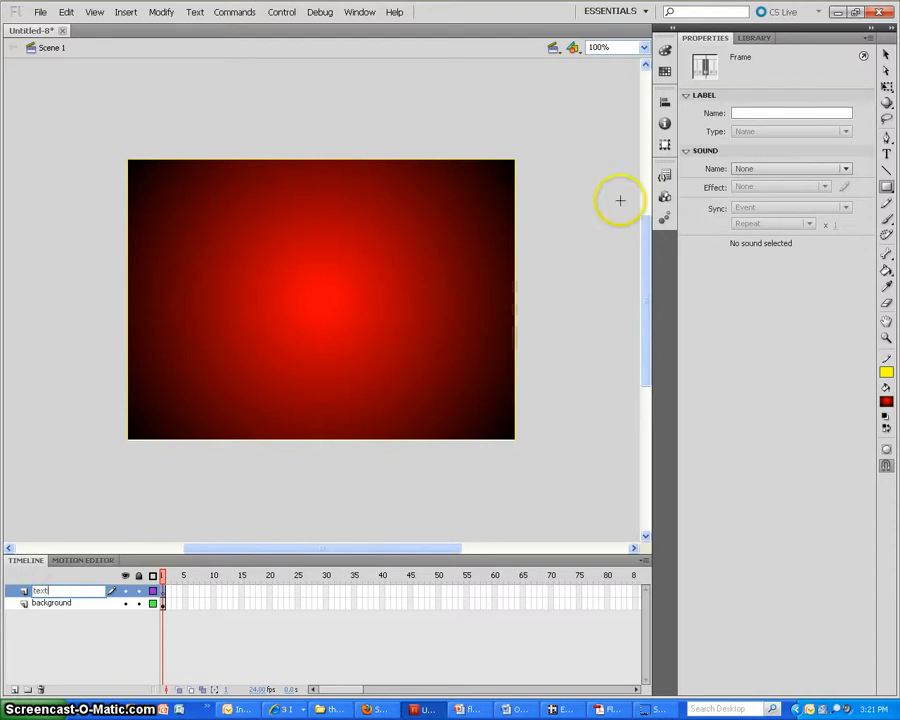
Place the static text "this is my intro scene" near the middle of the stage on the text layer
click(886, 153)
click(244, 287)
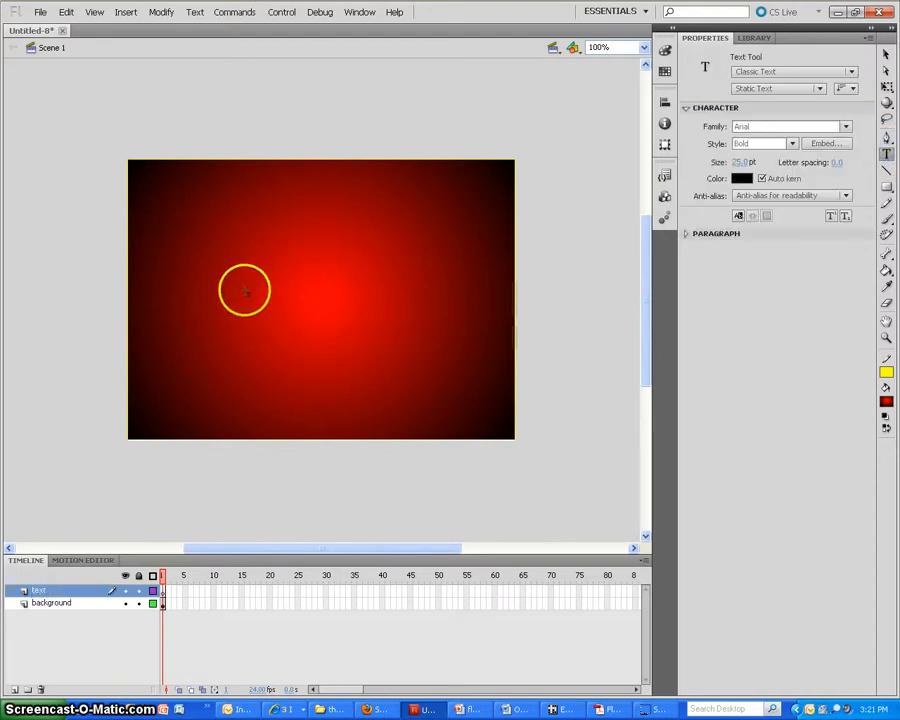
text(this)
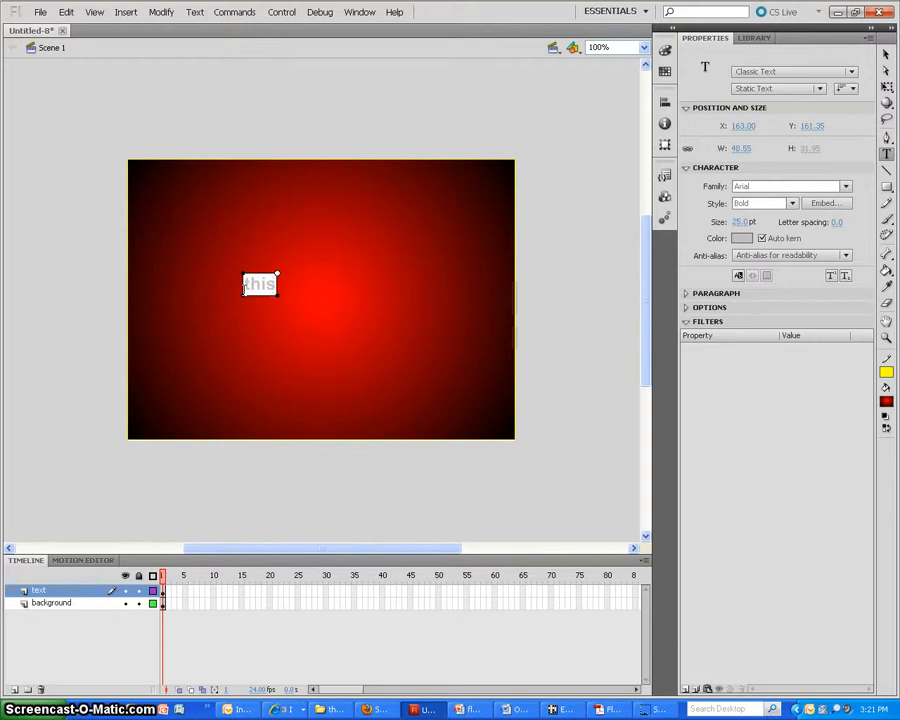
text( is my intro s)
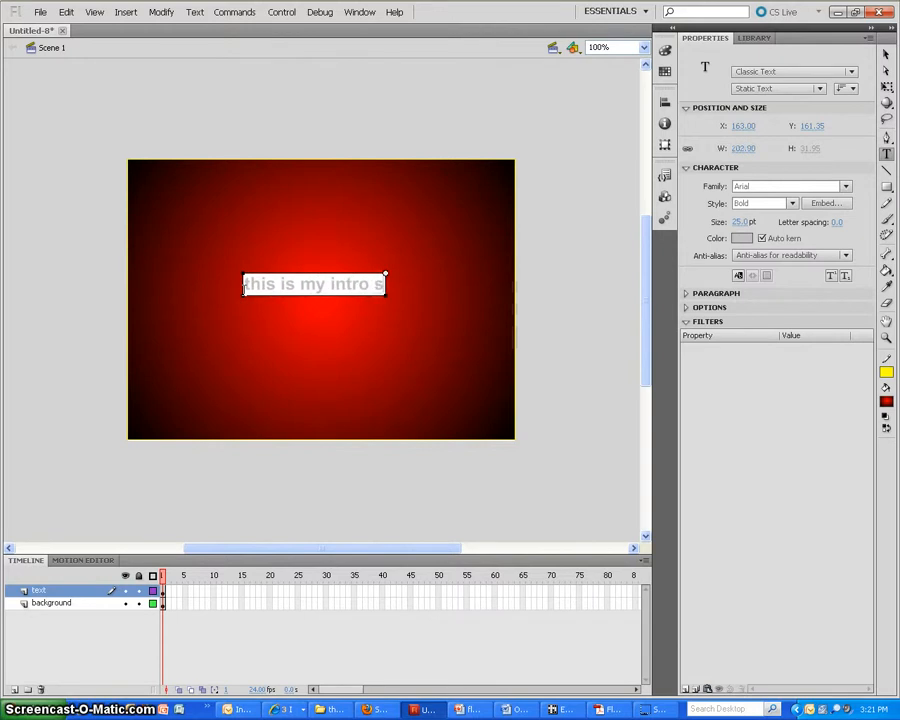
text(cene)
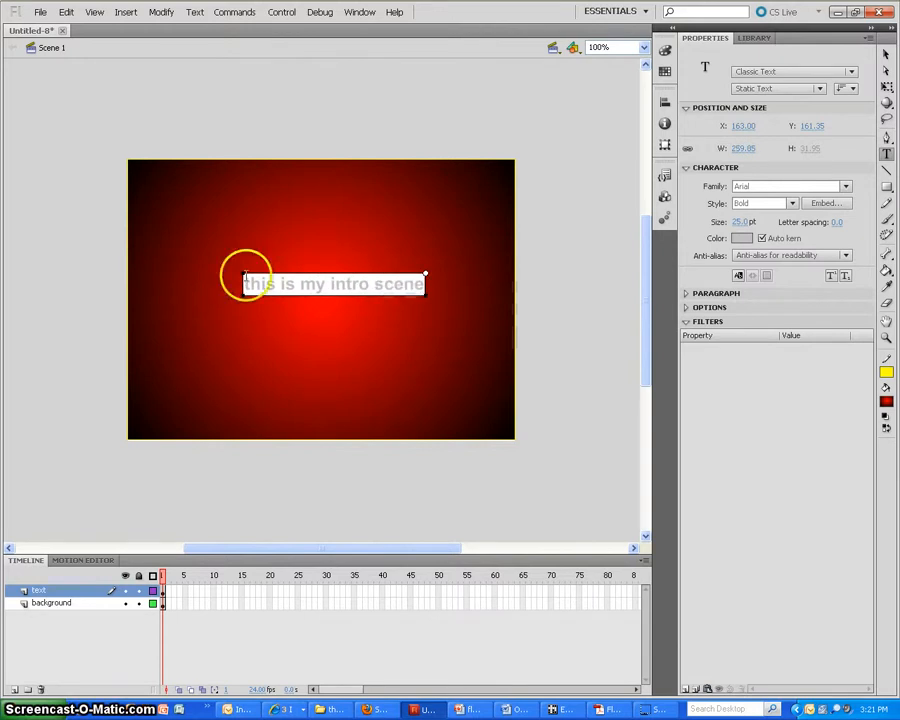
Insert keyframes at frame 10 on both the text and background layers
right_click(215, 591)
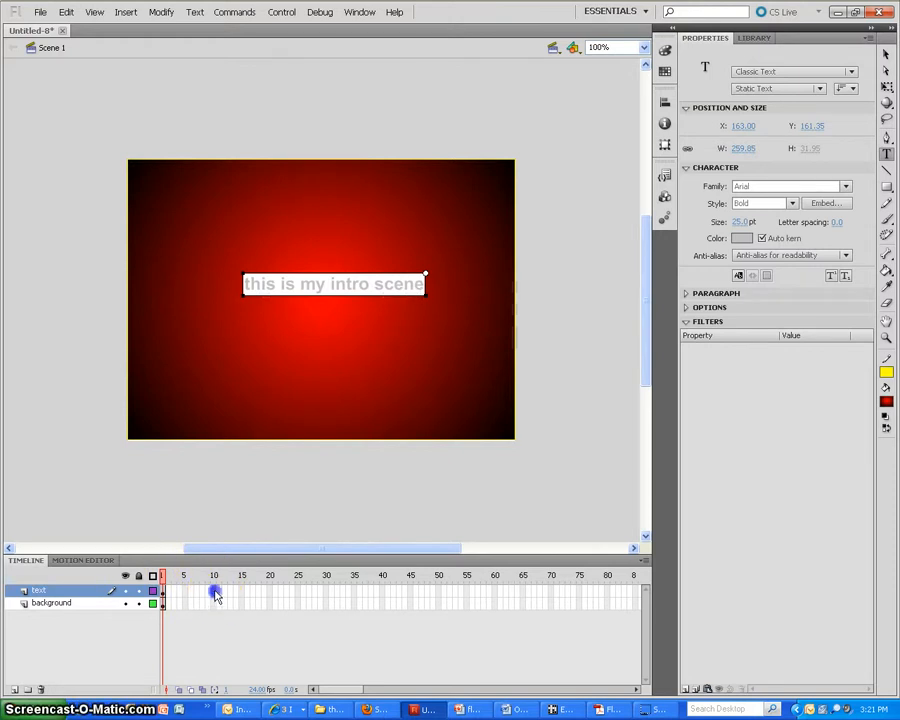
click(215, 603)
right_click(216, 608)
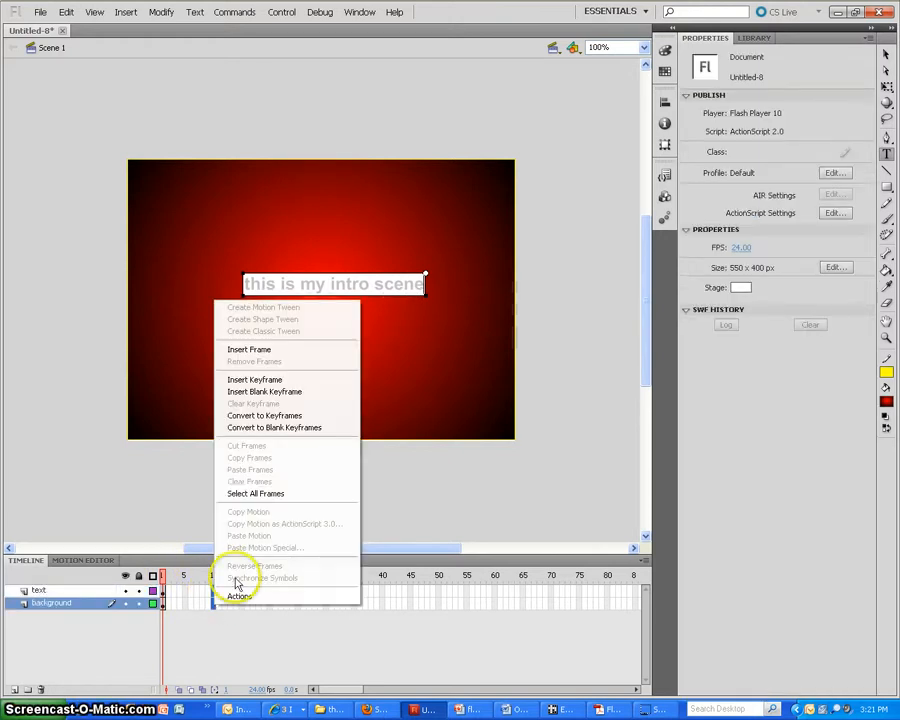
click(240, 380)
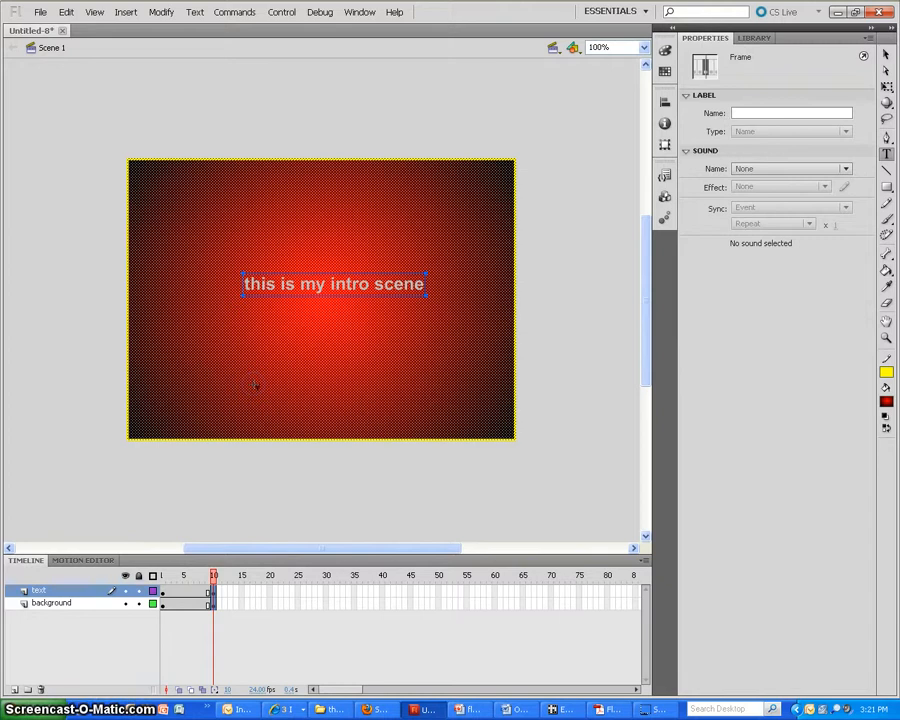
click(272, 395)
Show the list of scenes and rename Scene 1 as intro
click(357, 13)
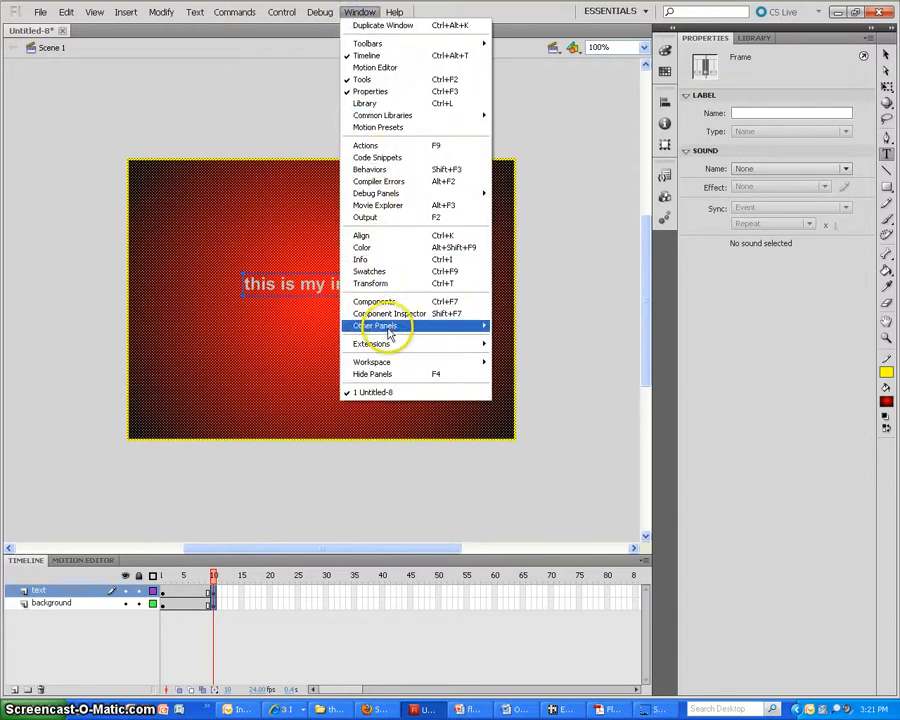
mouse_move(390, 335)
click(516, 349)
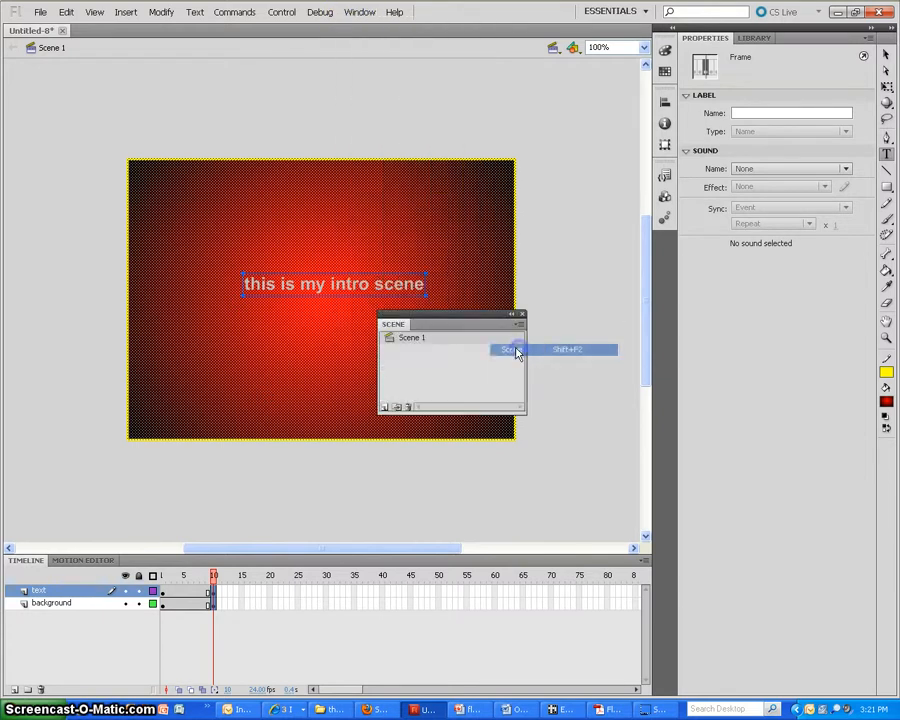
click(426, 345)
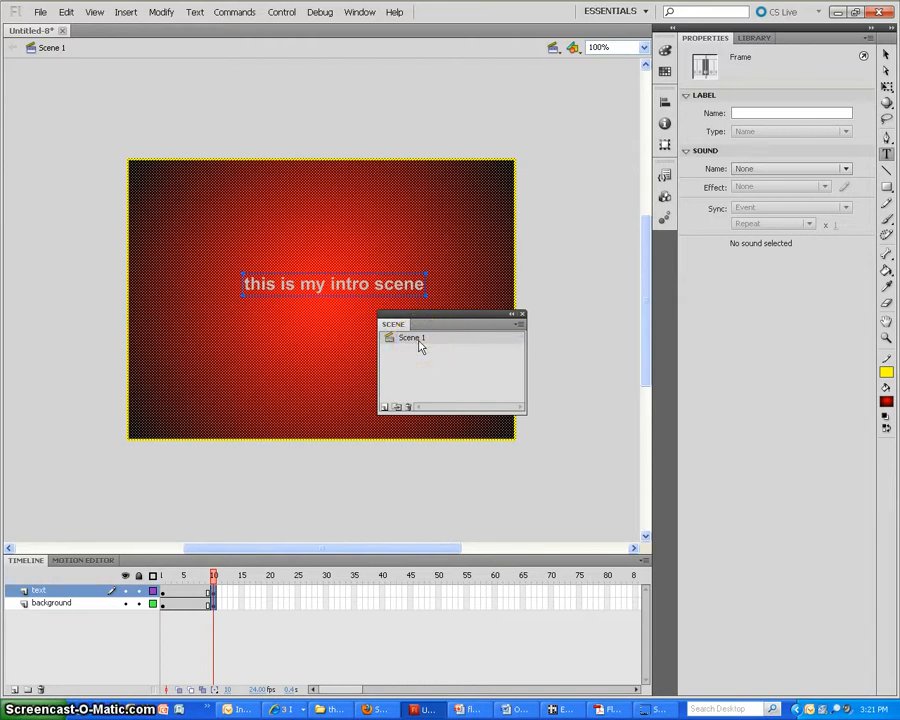
click(416, 346)
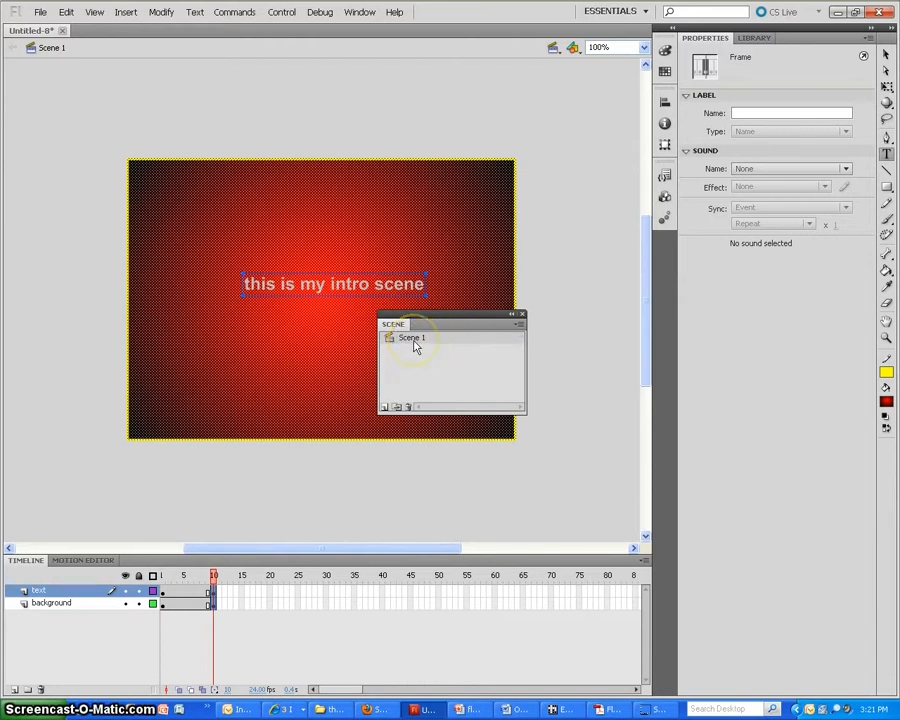
double_click(414, 342)
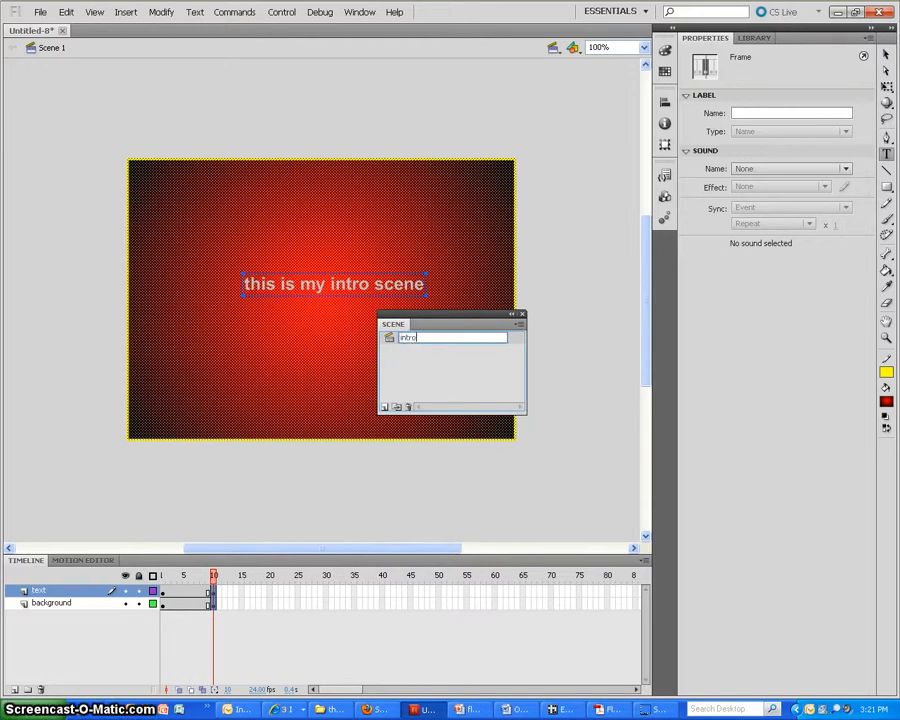
click(512, 346)
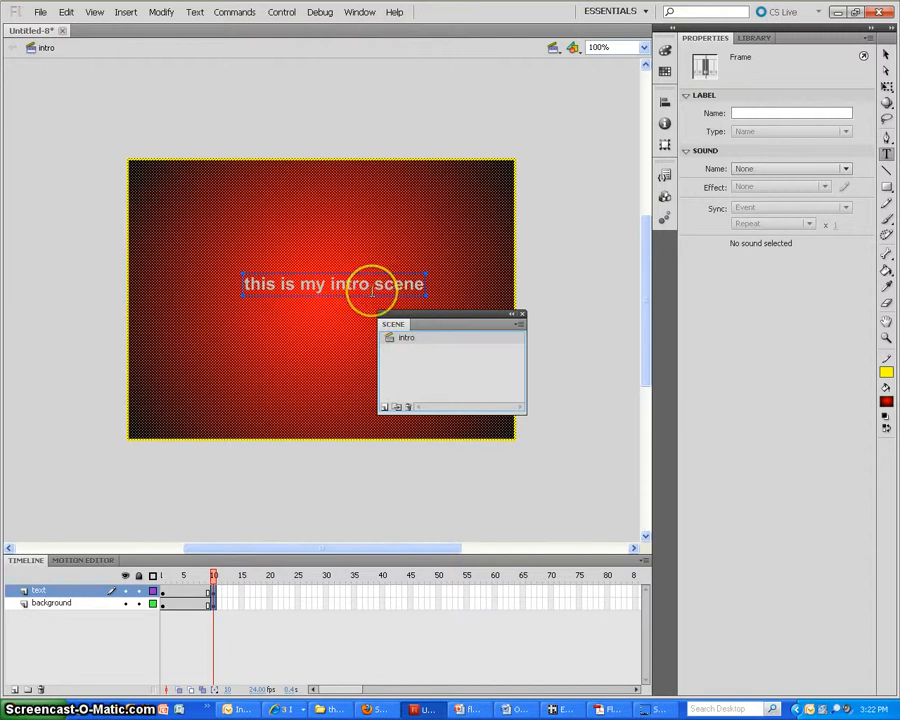
Add a second scene to the document and name it choices
click(383, 410)
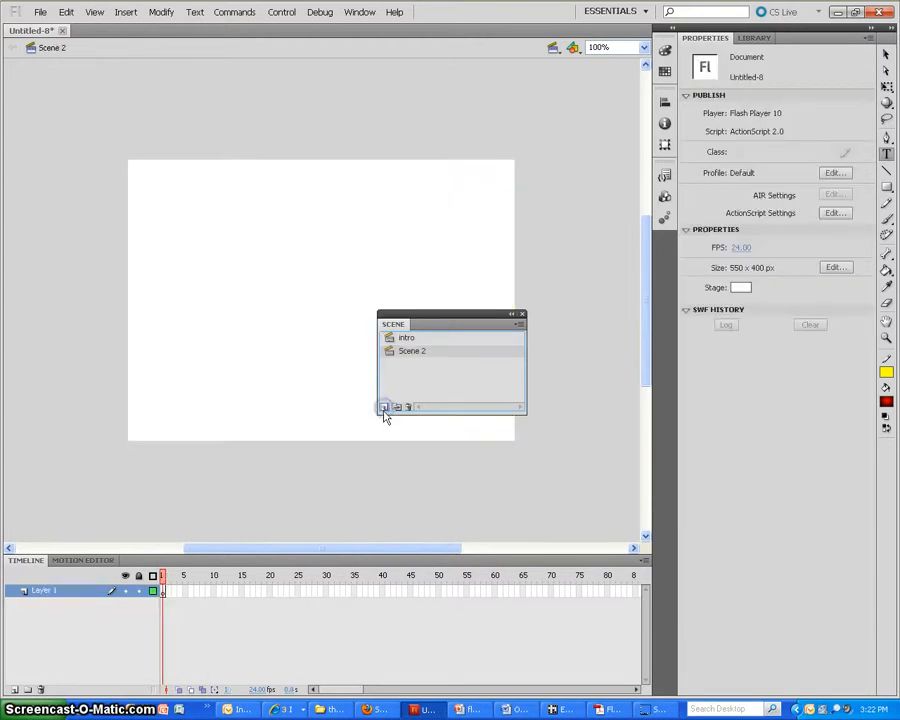
click(418, 360)
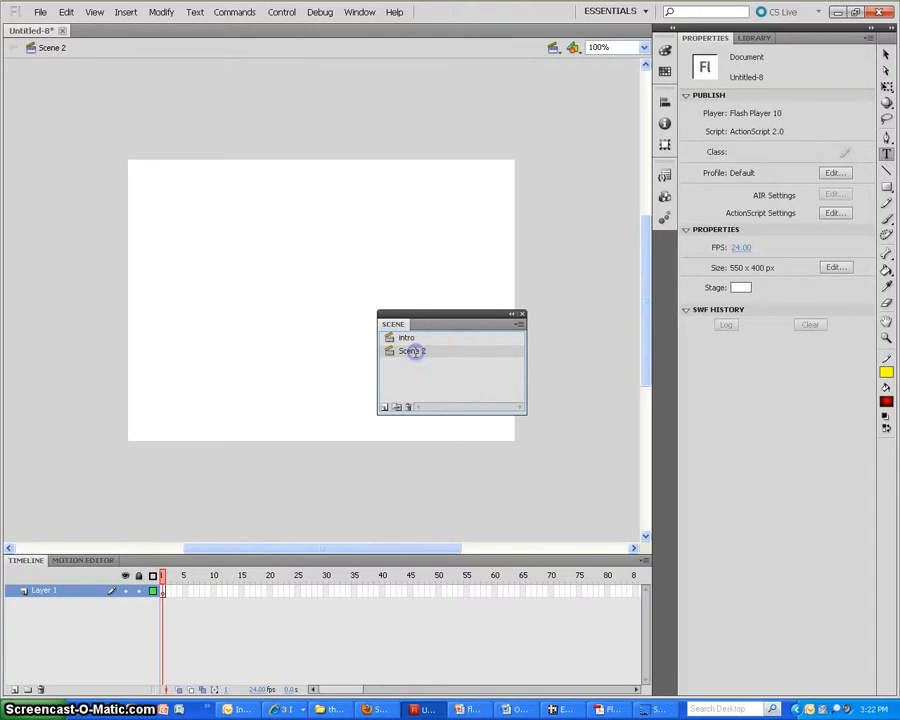
double_click(415, 353)
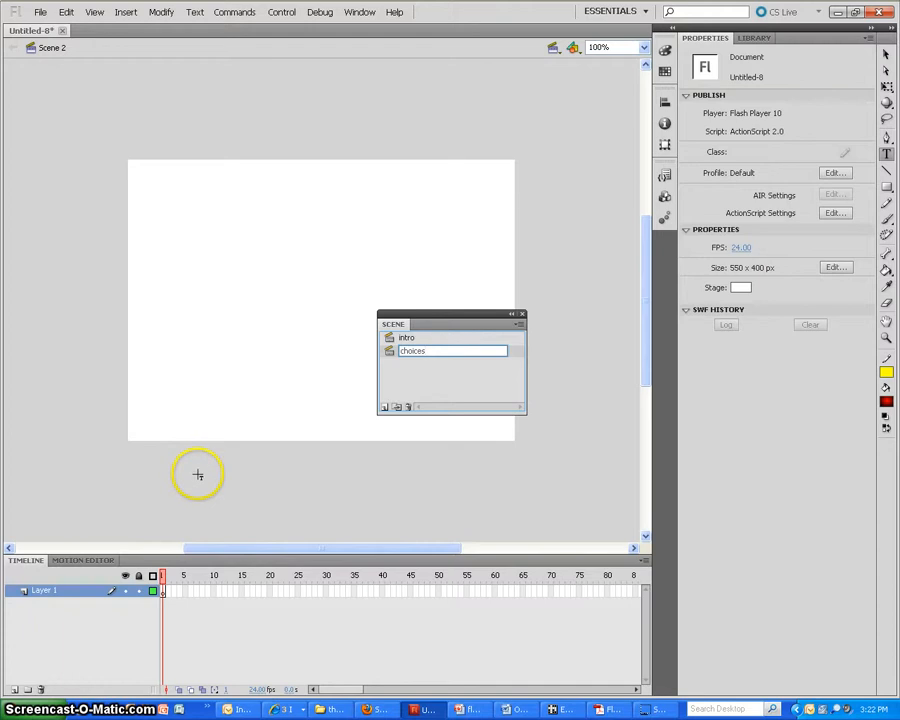
Name the choices scene's layer background and cover its stage with a rectangle filled with the green-to-black radial gradient
double_click(42, 590)
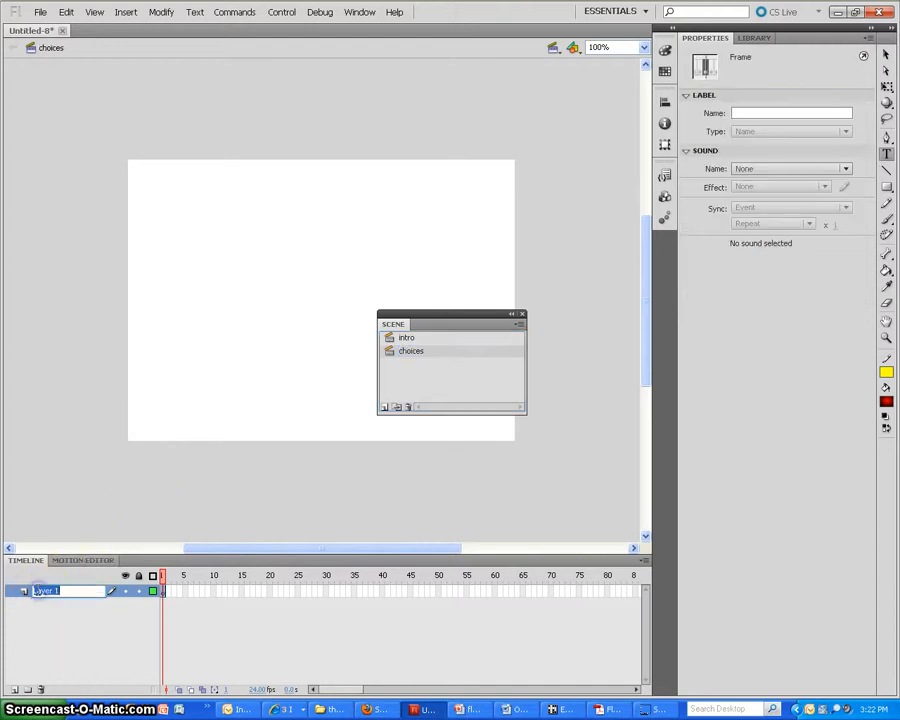
text(background)
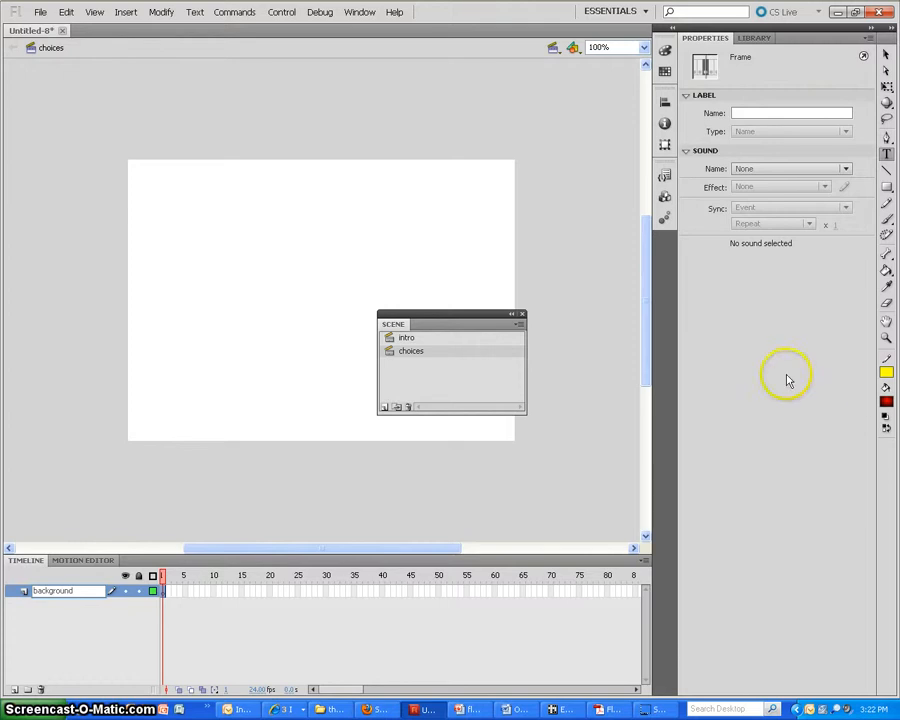
click(886, 187)
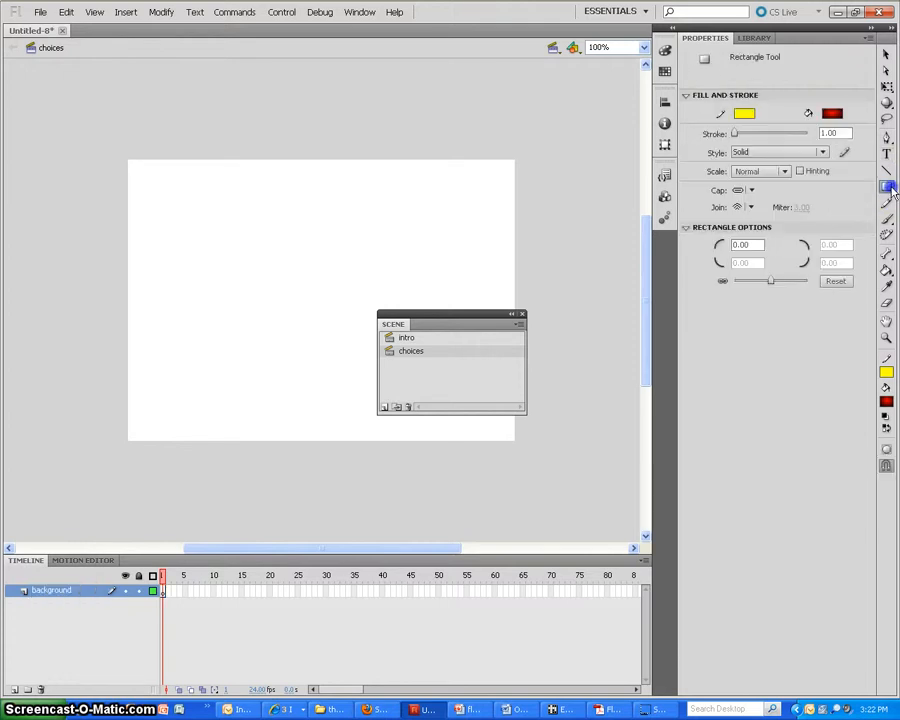
click(886, 402)
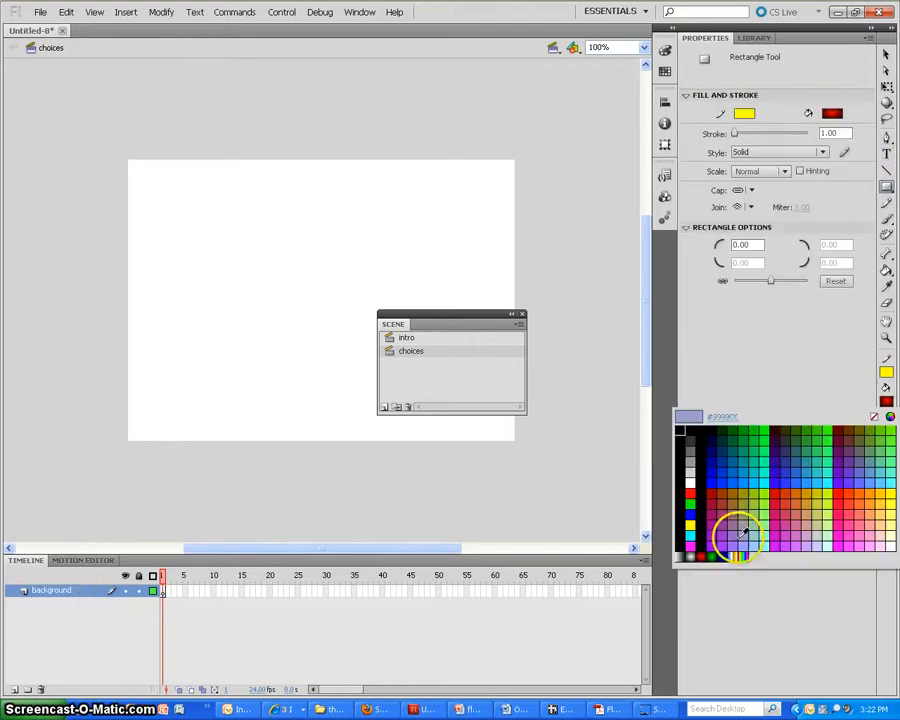
click(713, 554)
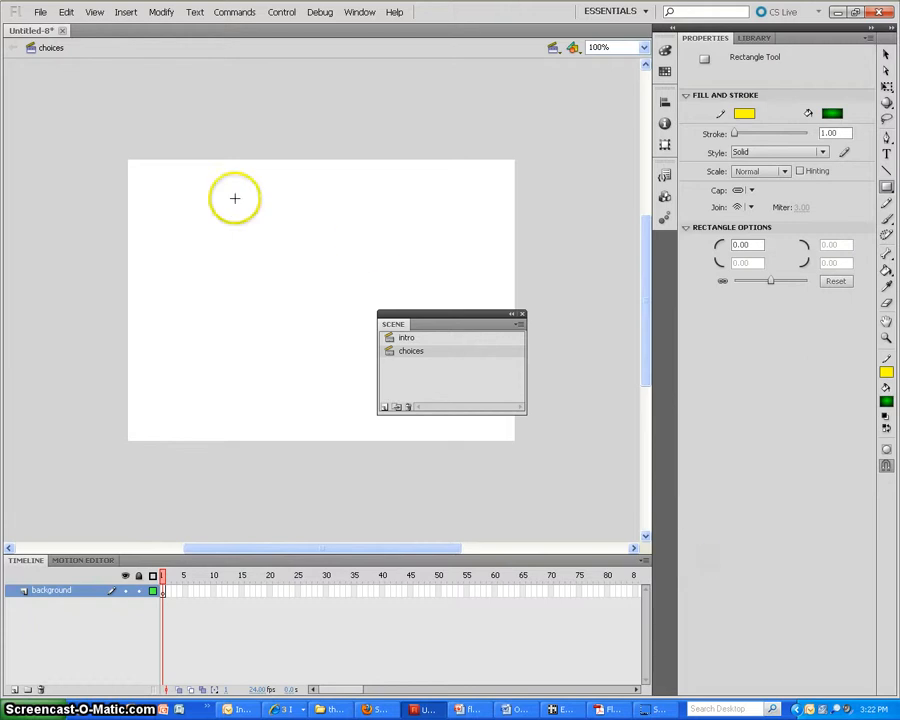
drag(126, 159, 516, 440)
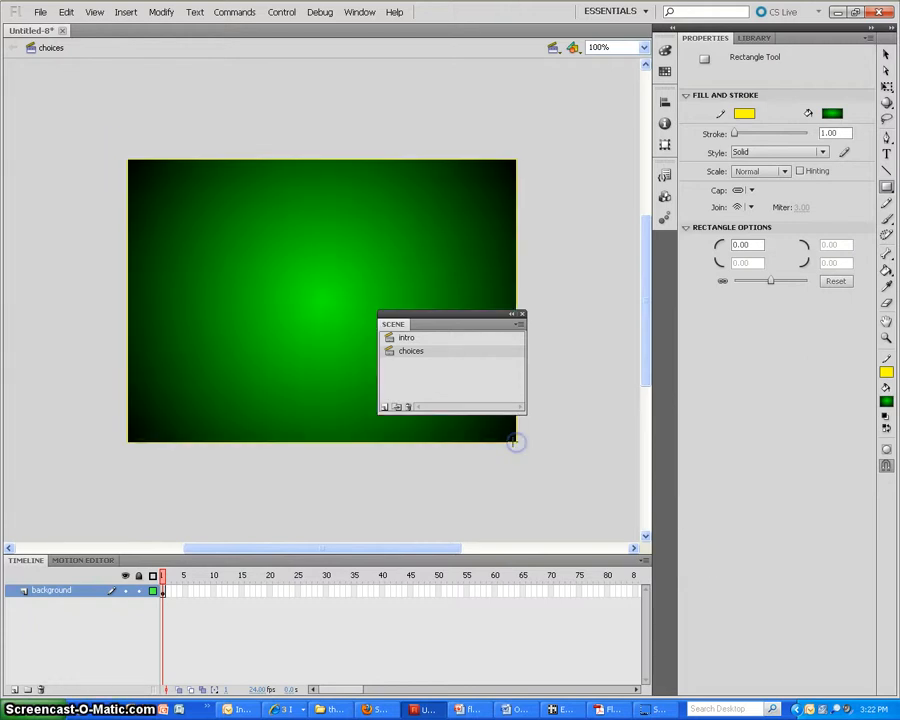
Add a layer named text to the choices scene and place the text "this is my choices scene" near the middle of the stage
click(14, 690)
double_click(38, 589)
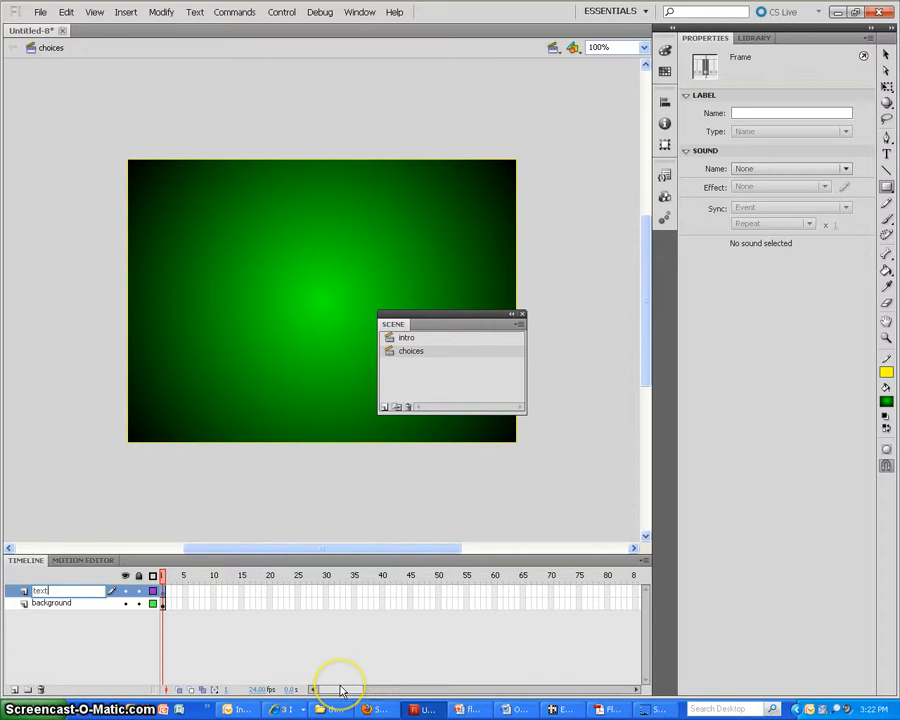
click(886, 153)
click(240, 318)
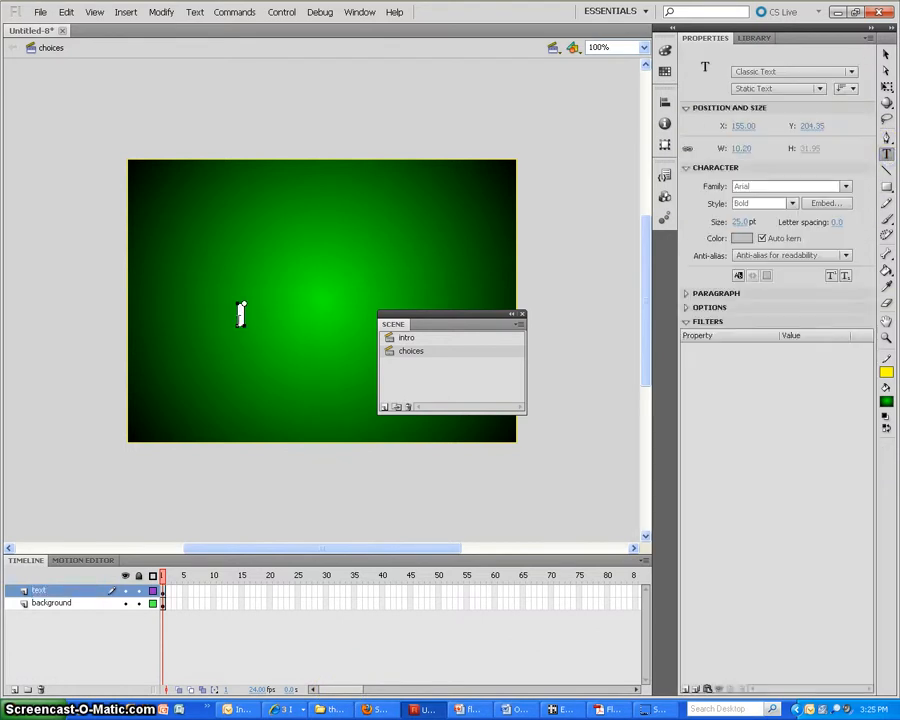
text(this is my)
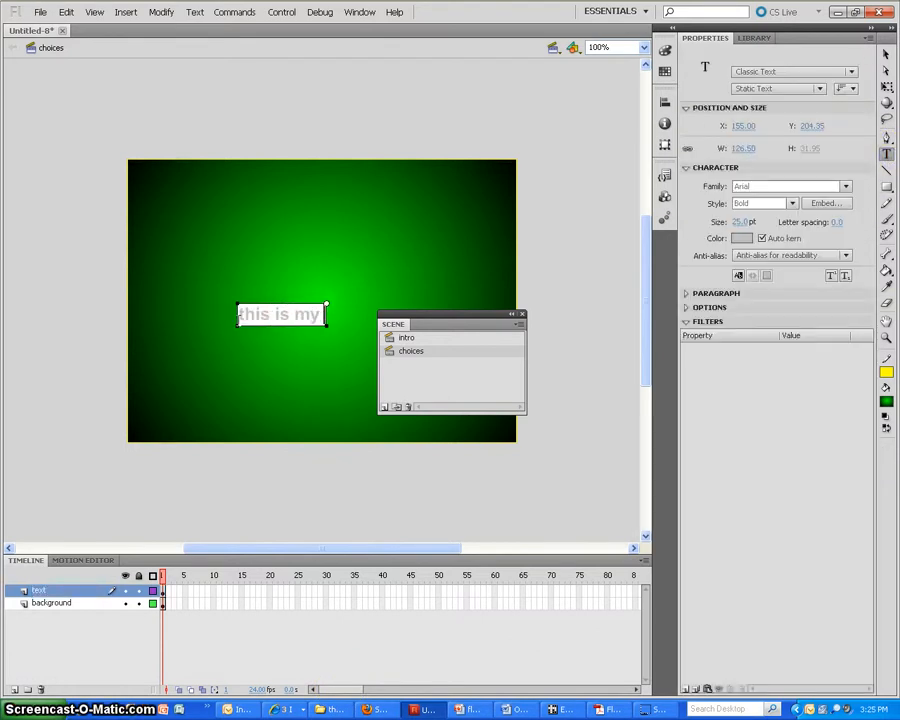
text( choice)
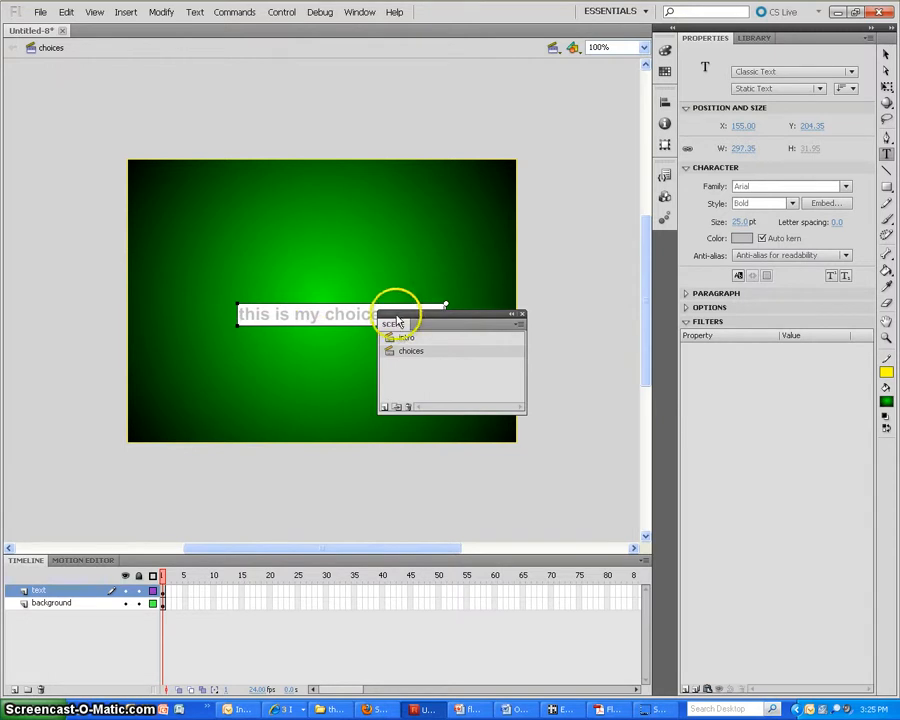
drag(392, 322, 657, 388)
key(BackSpace)
key(BackSpace)
key(BackSpace)
key(BackSpace)
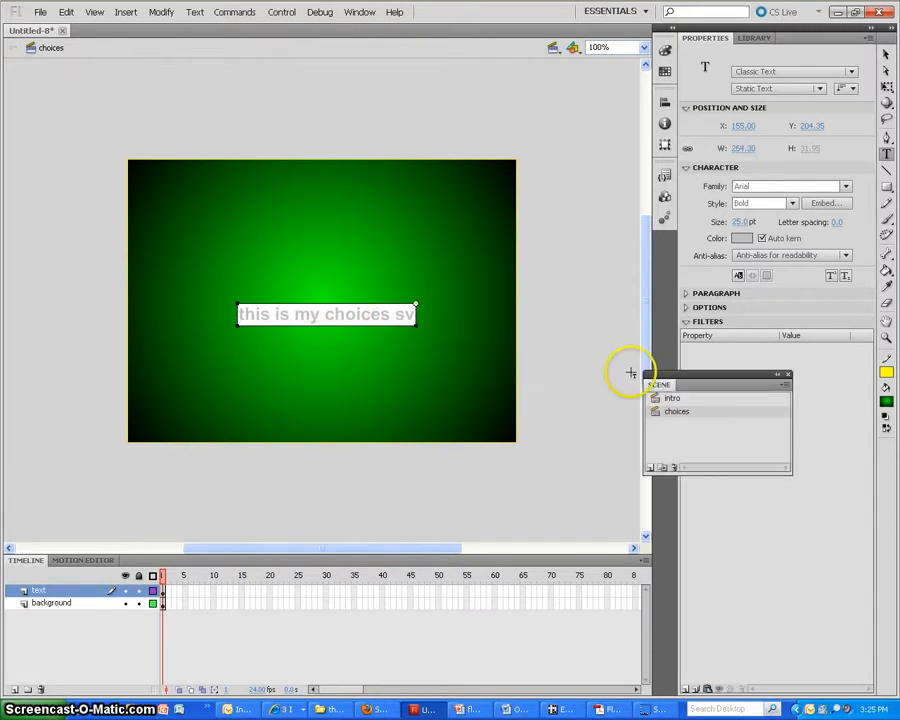
text(den)
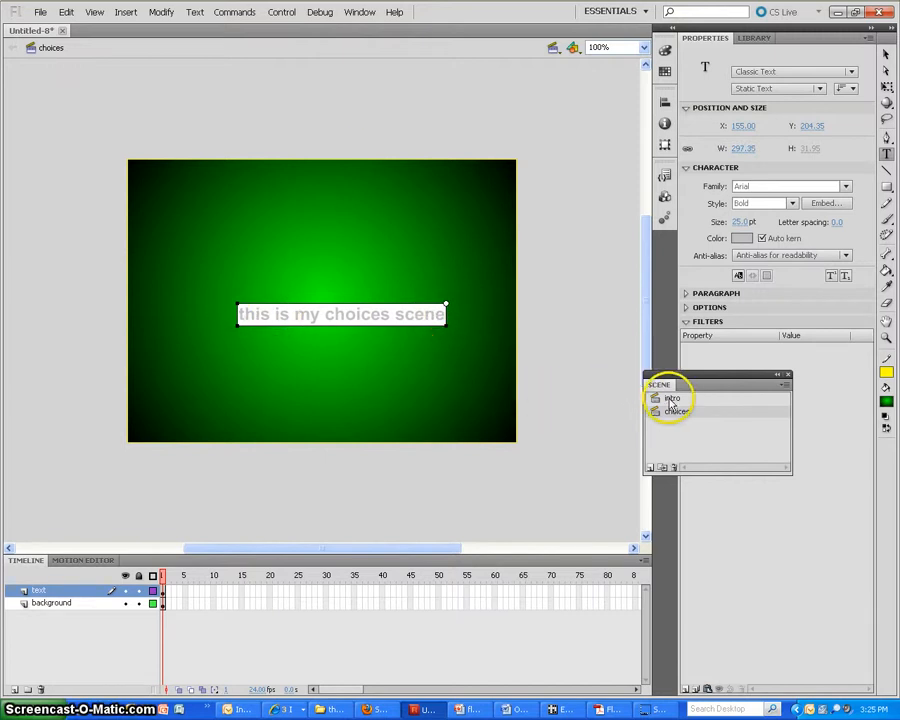
Insert keyframes at frame 10 on both the text and background layers of the choices scene
right_click(218, 596)
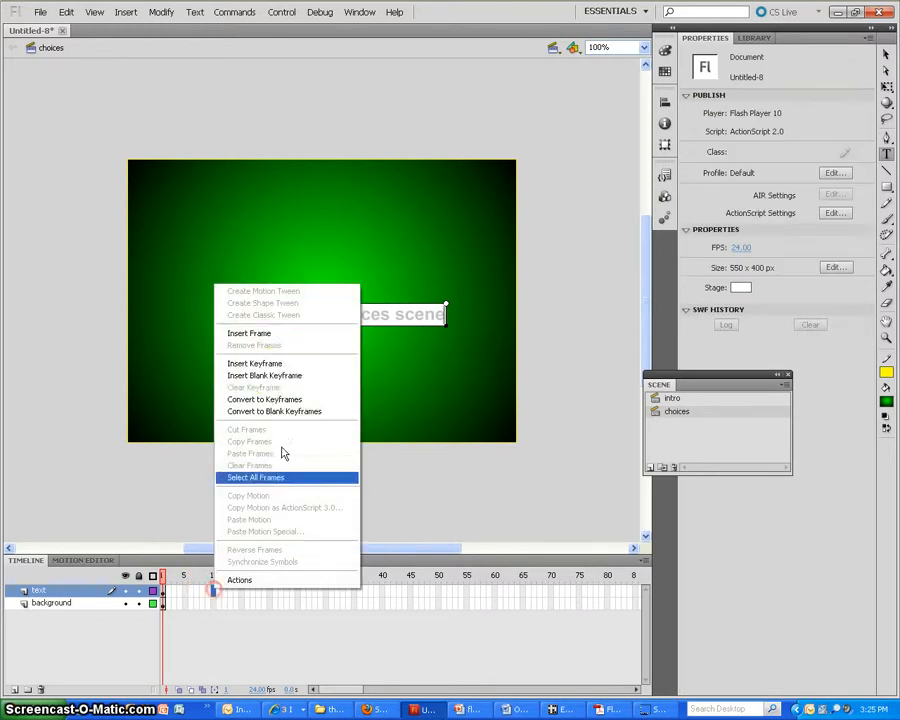
click(282, 370)
click(216, 604)
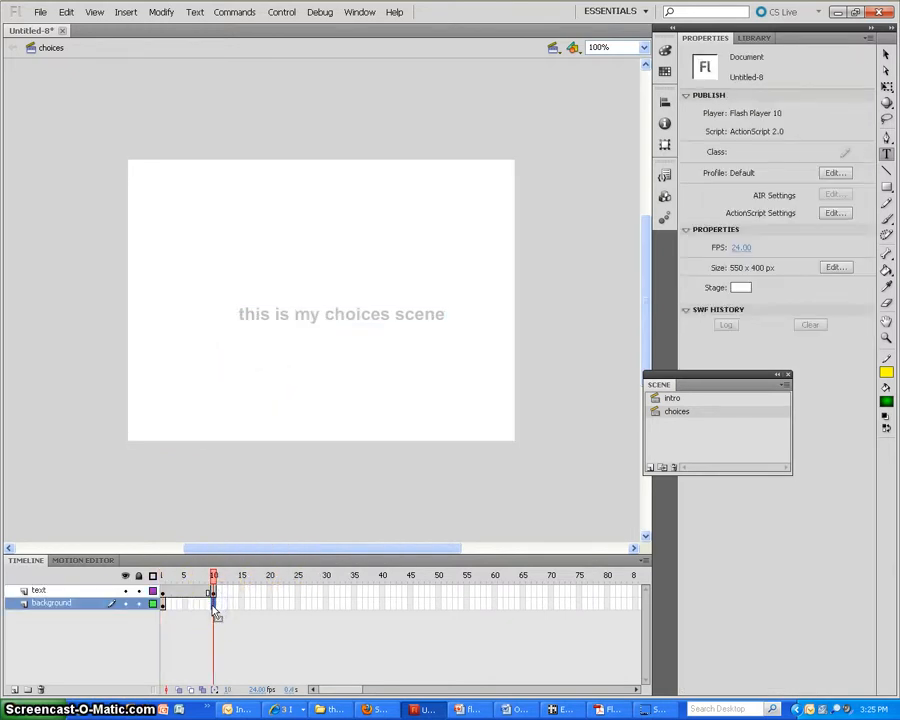
right_click(215, 613)
click(262, 377)
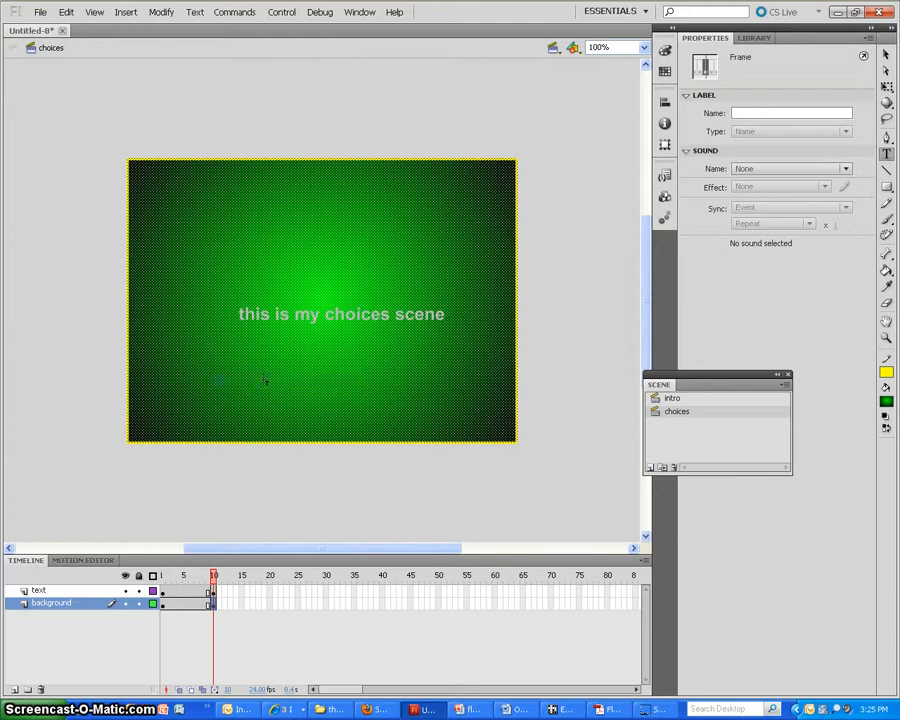
Switch back and forth between the intro and choices scenes to compare their stages and timelines
click(678, 400)
click(678, 410)
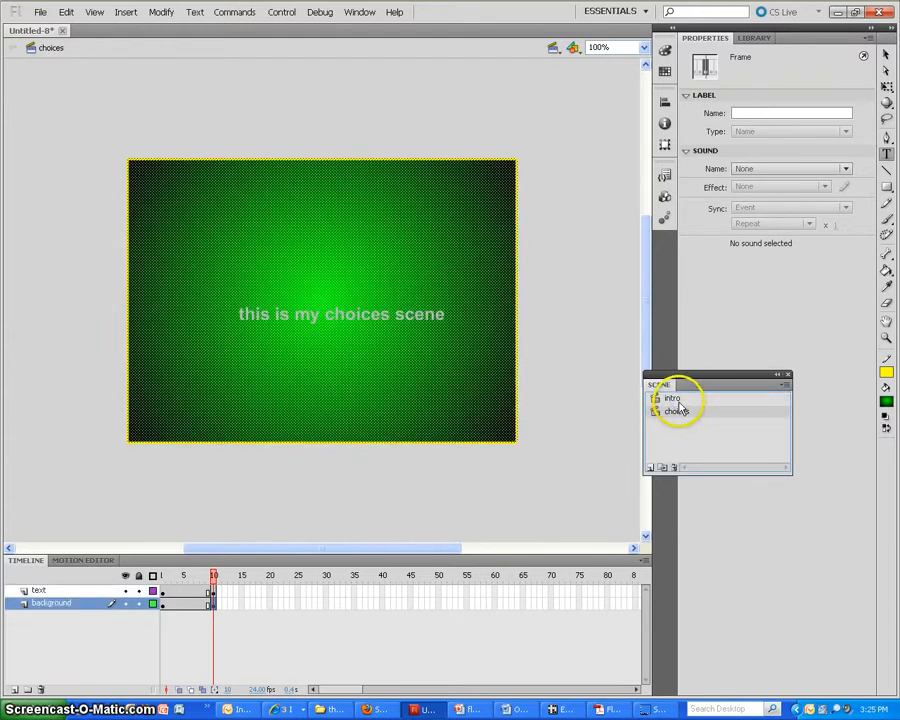
click(677, 400)
click(679, 408)
click(676, 399)
click(678, 411)
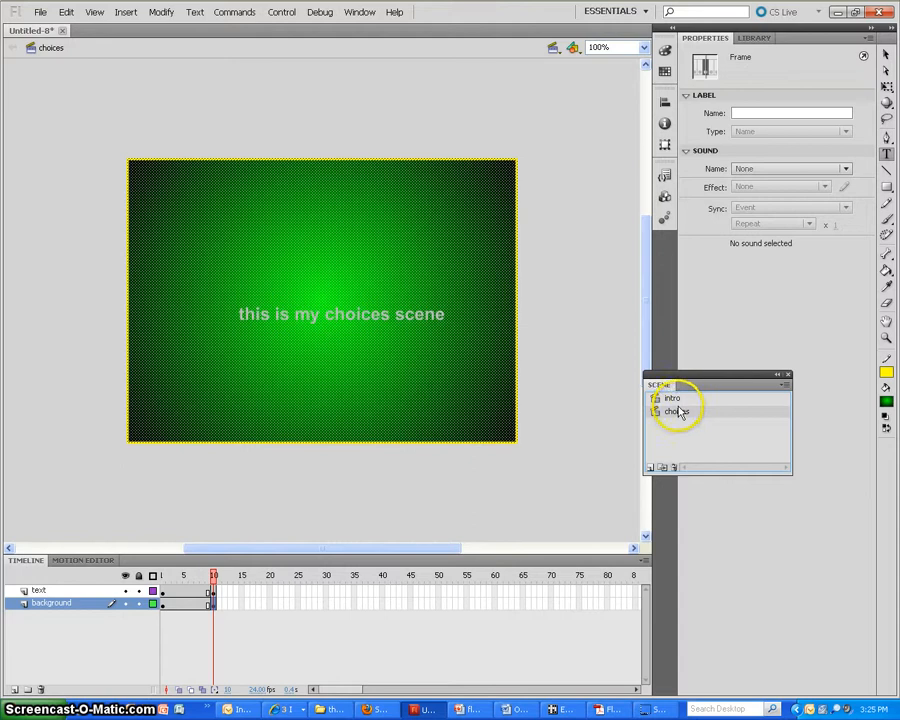
click(674, 398)
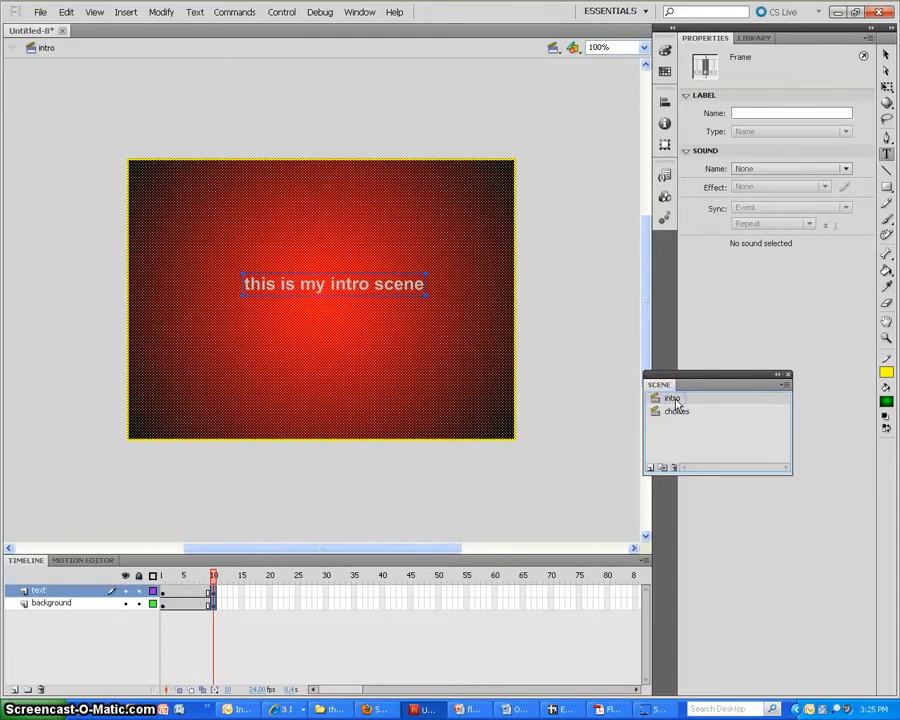
click(676, 411)
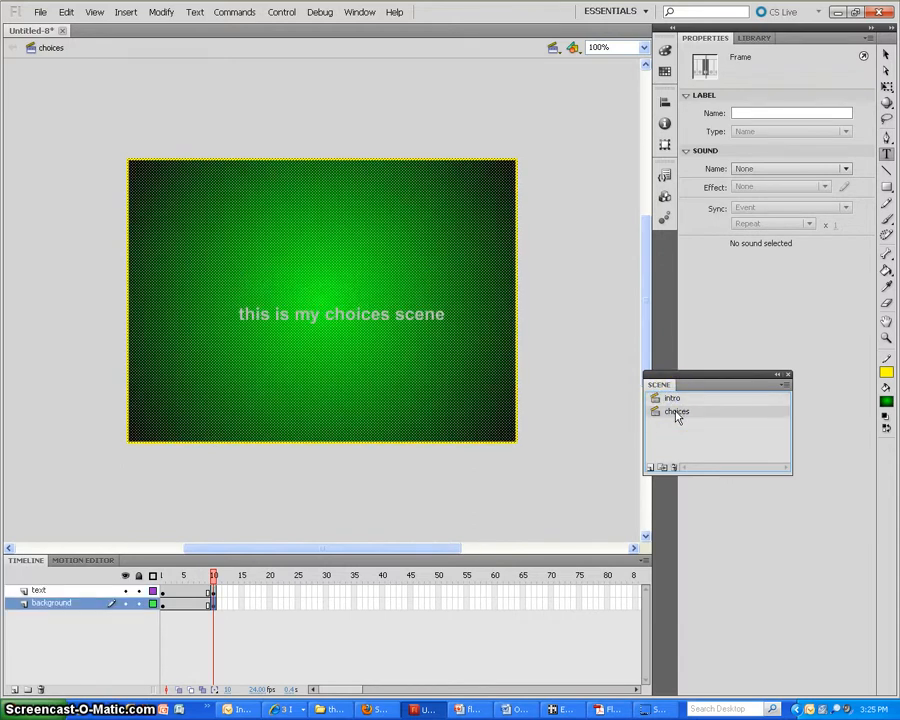
Add a layer named stop to the intro scene and insert a keyframe at its frame 10
click(672, 399)
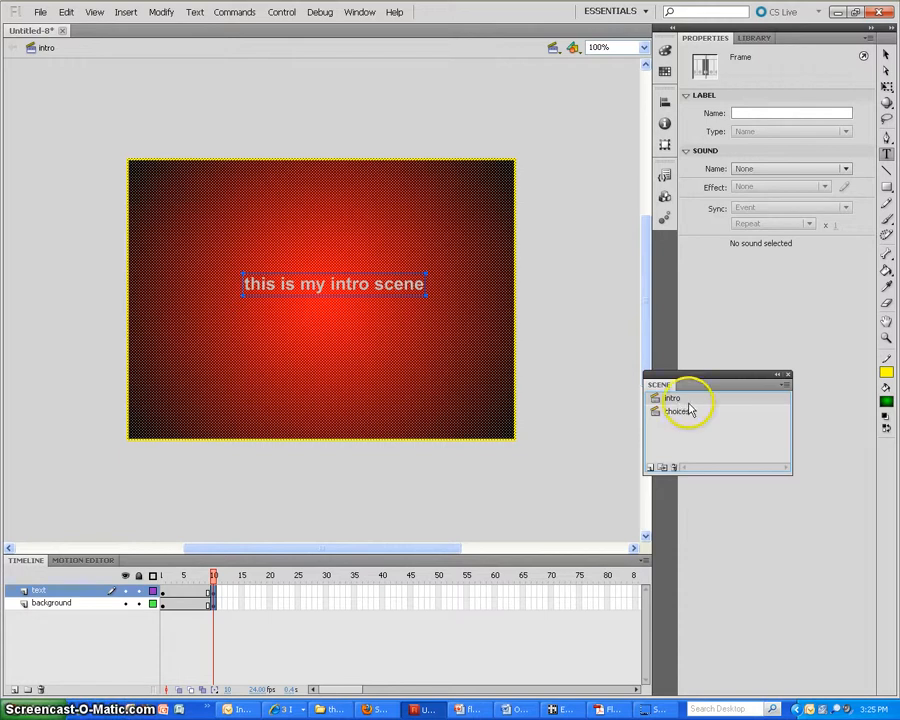
click(14, 690)
click(48, 588)
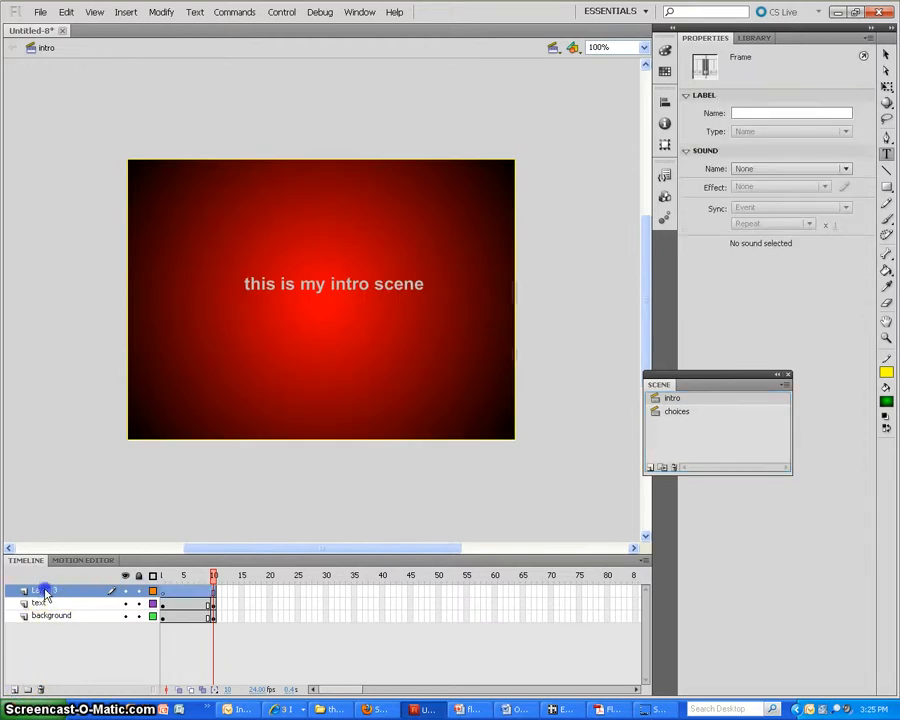
double_click(44, 590)
text(stop)
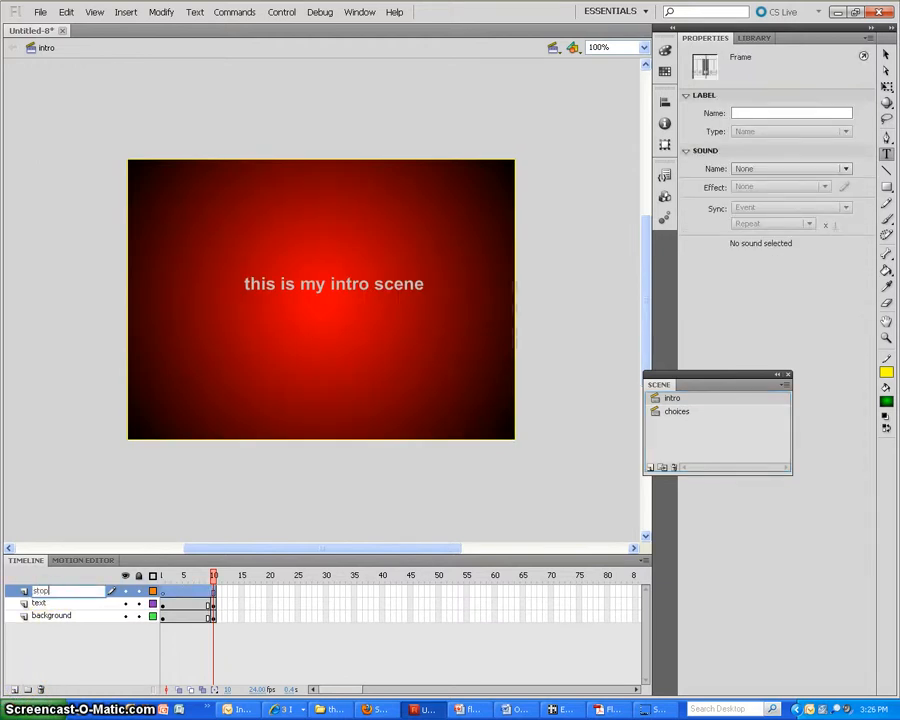
click(100, 594)
click(214, 591)
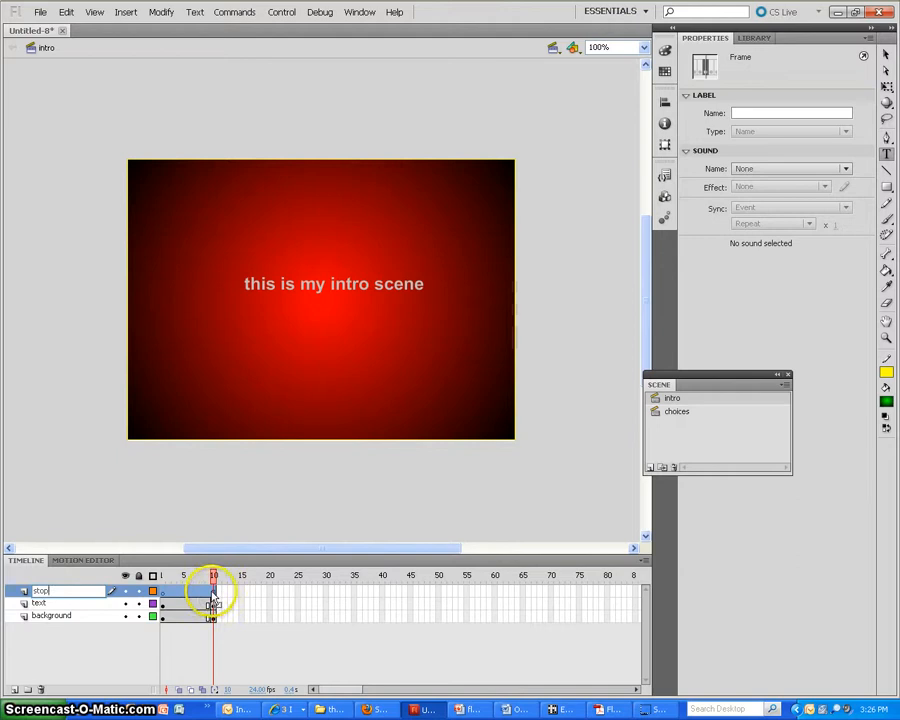
right_click(214, 593)
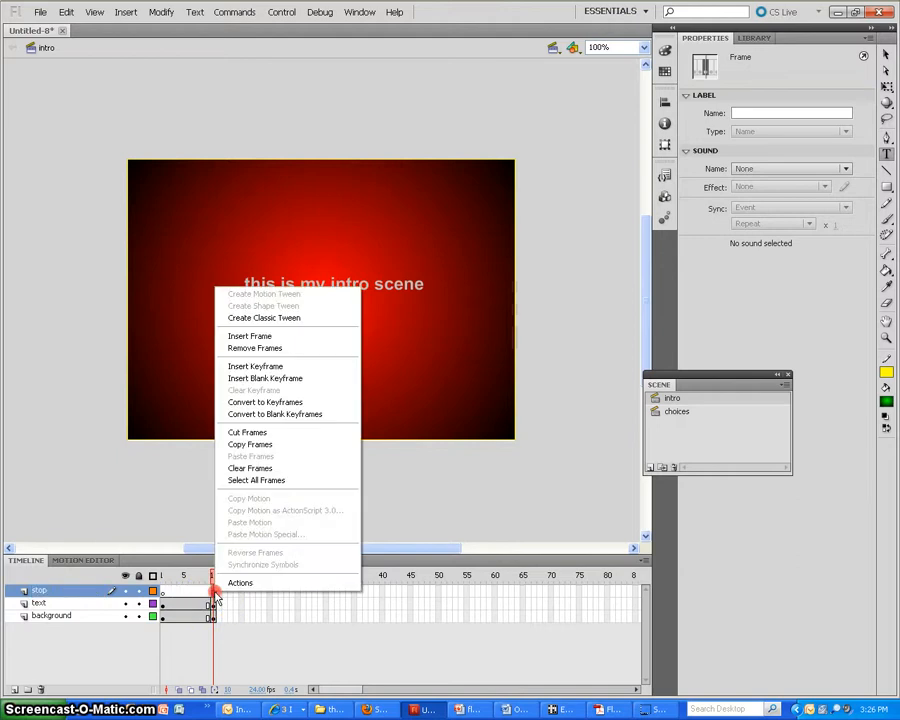
click(258, 366)
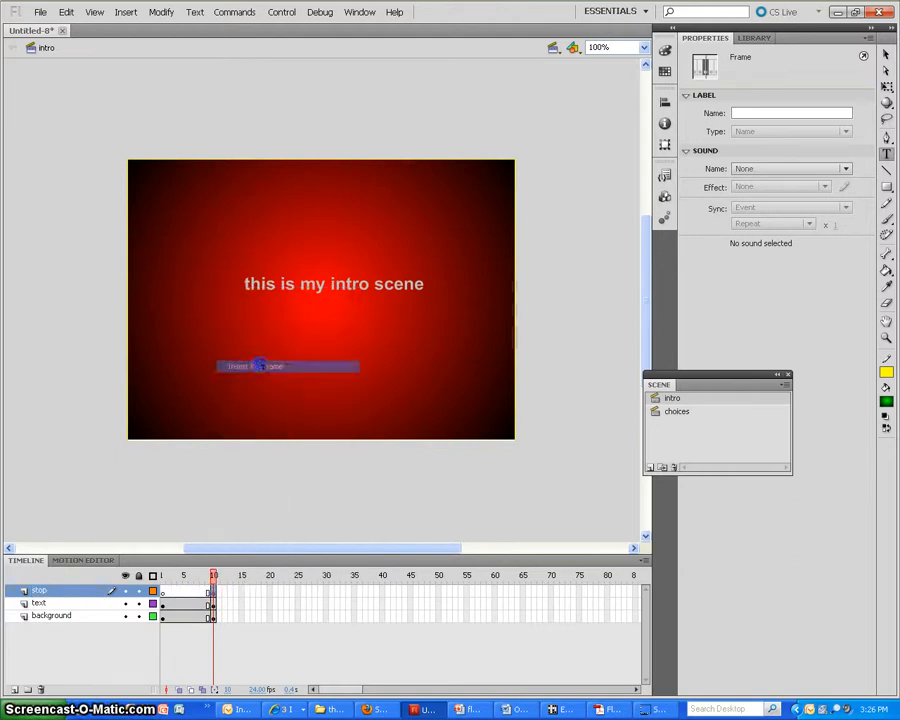
Add a stop action from the timeline control functions to frame 10 of the intro scene's stop layer
right_click(214, 594)
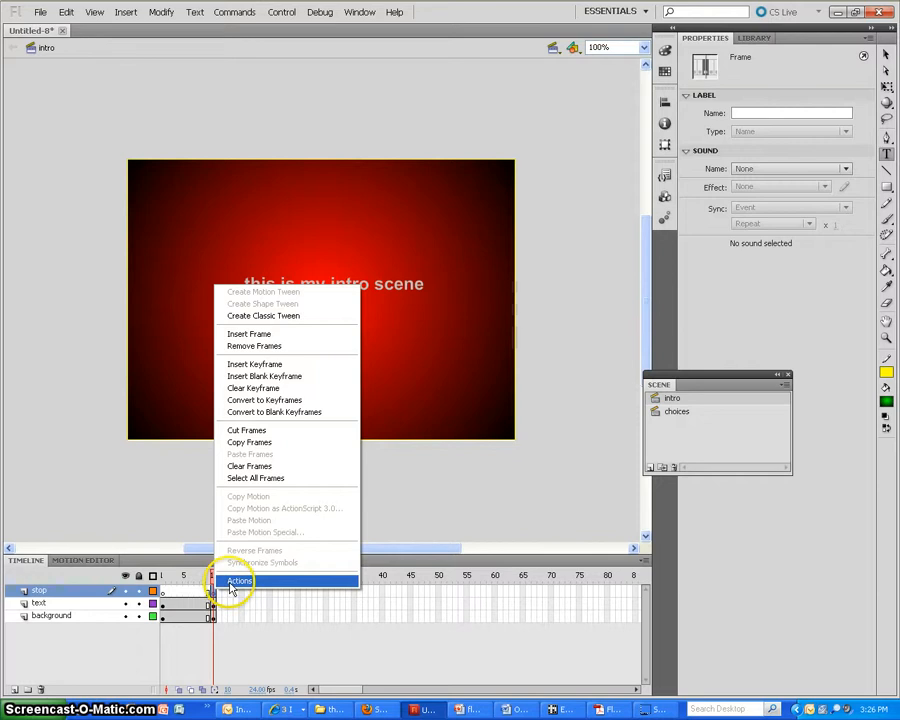
click(233, 583)
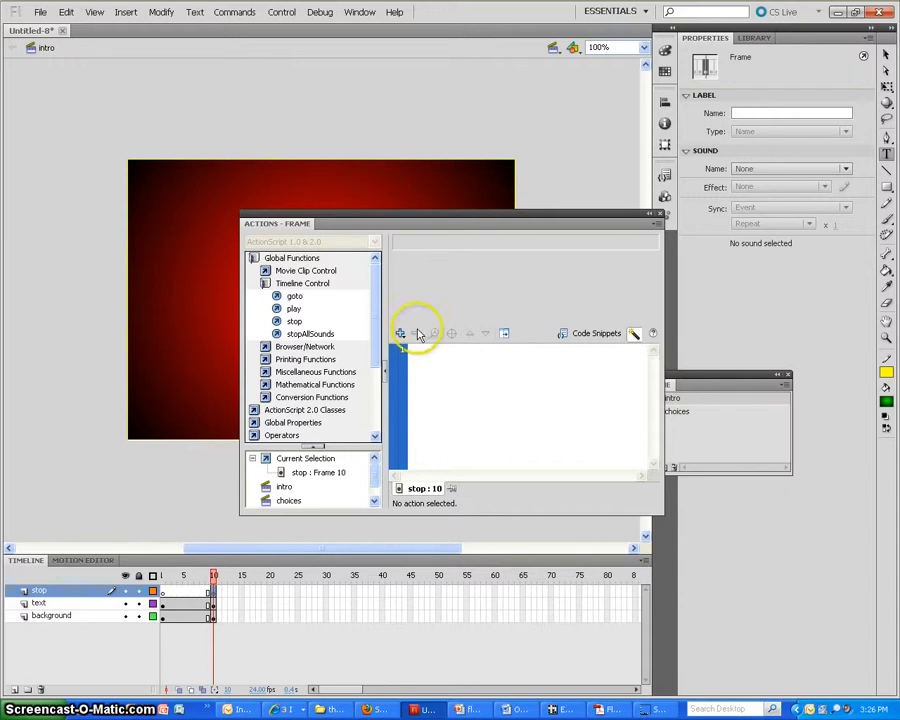
click(295, 321)
double_click(298, 322)
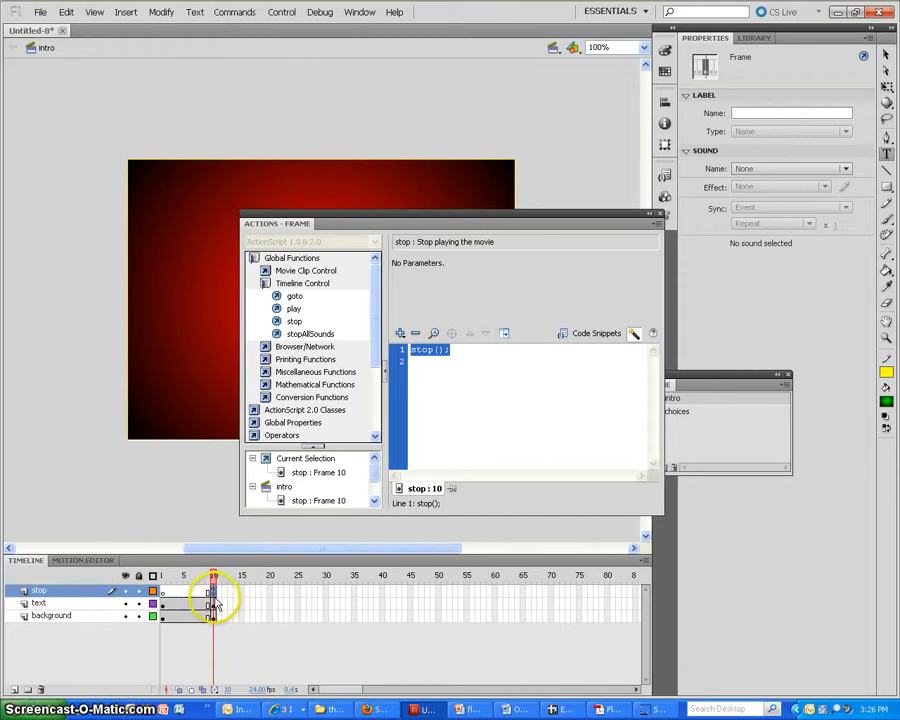
Add another layer to the intro scene and name it buttons
click(14, 689)
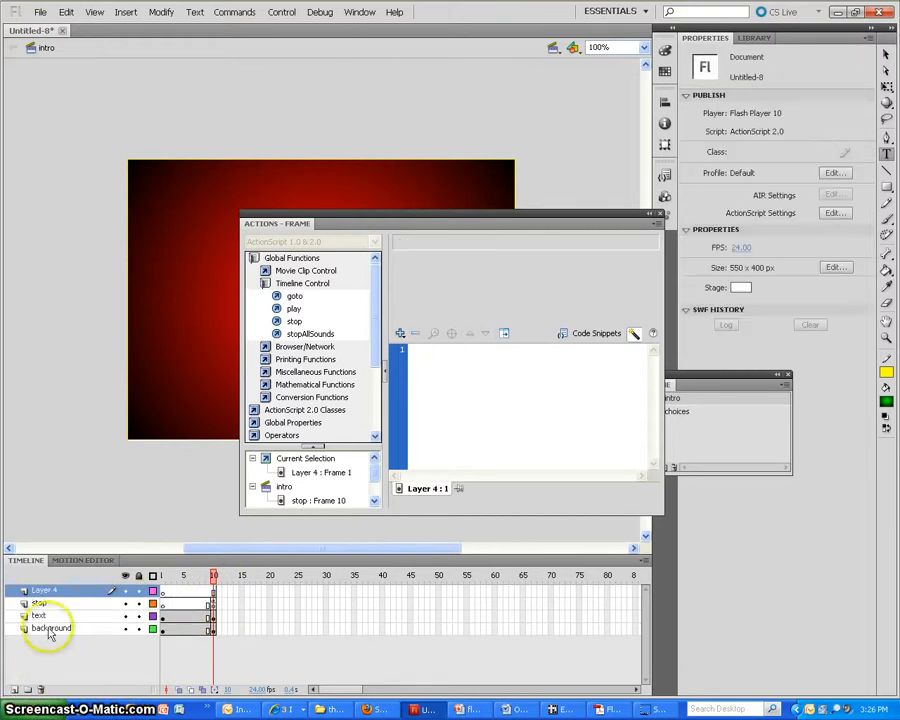
double_click(47, 591)
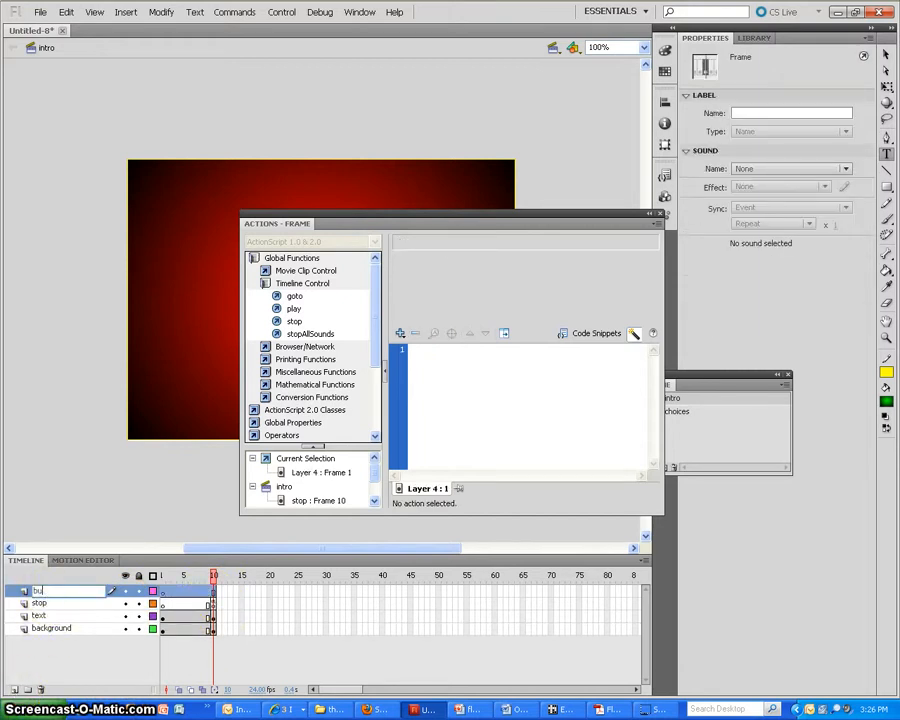
text(buttons)
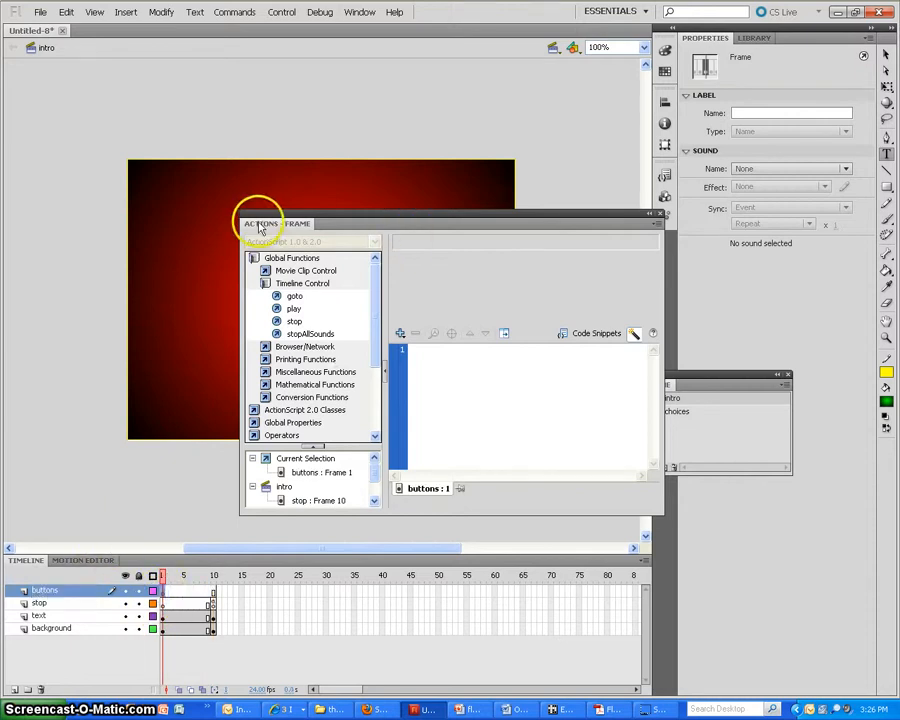
Place the text "Go to choices" near the lower-left corner of the intro stage on the buttons layer
drag(256, 218, 587, 318)
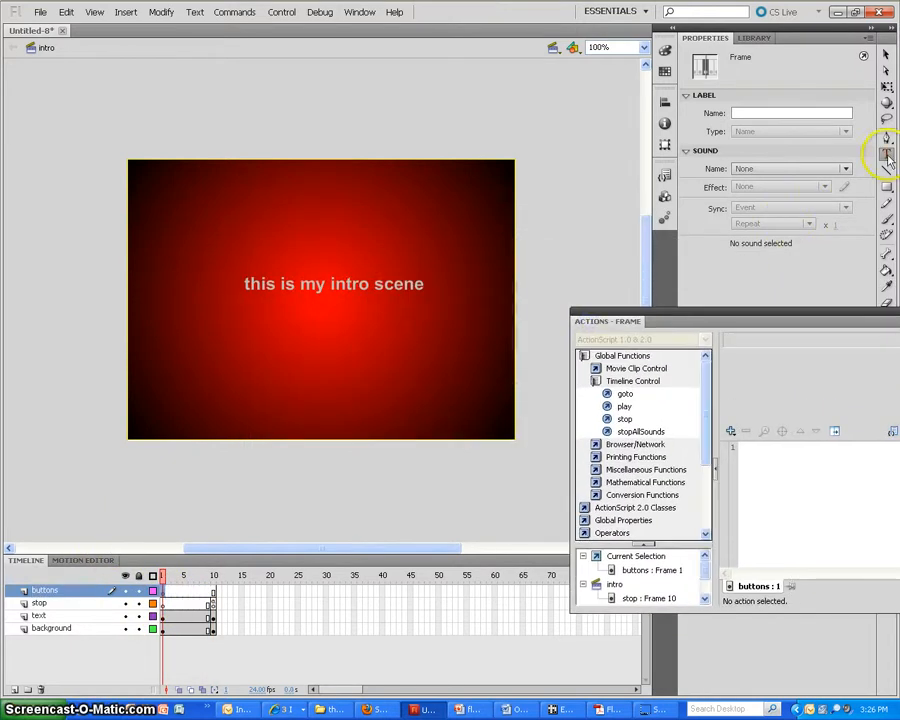
click(887, 155)
click(171, 403)
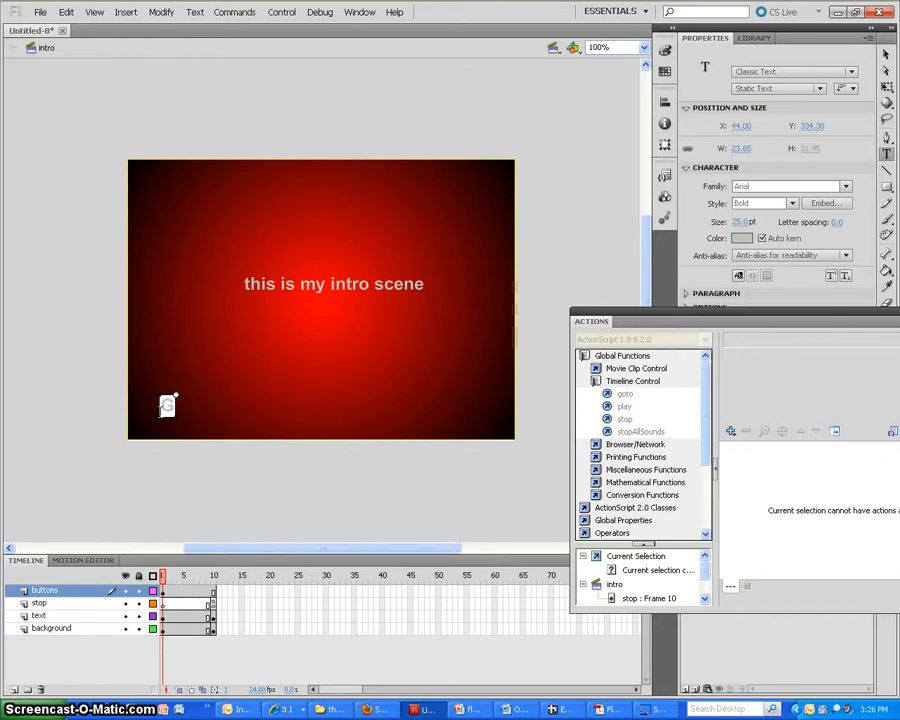
text(Go to choices)
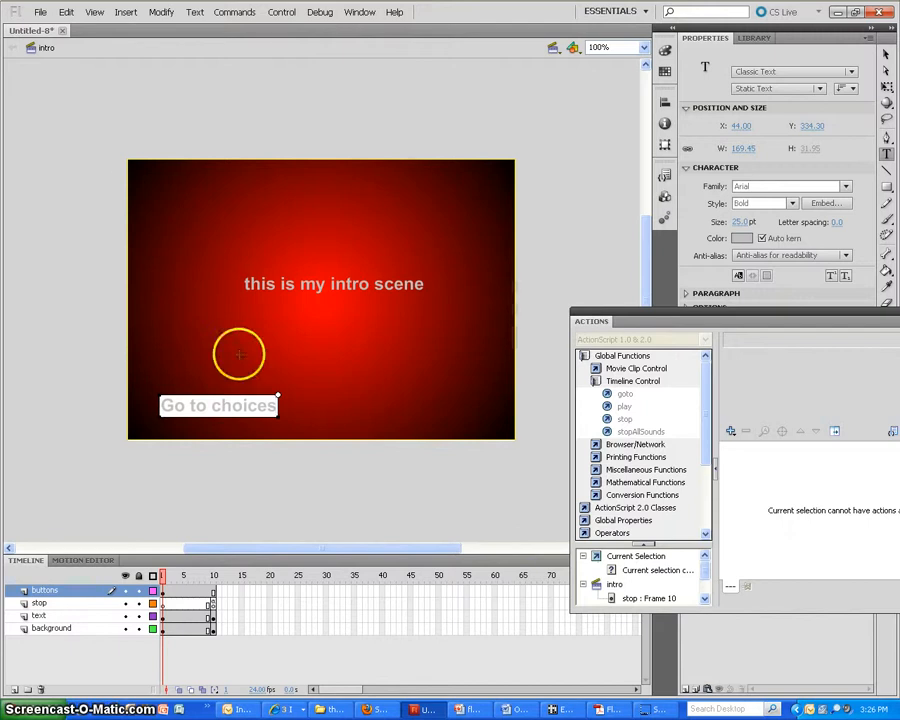
Convert the "Go to choices" text to a button symbol named b_choices
click(885, 55)
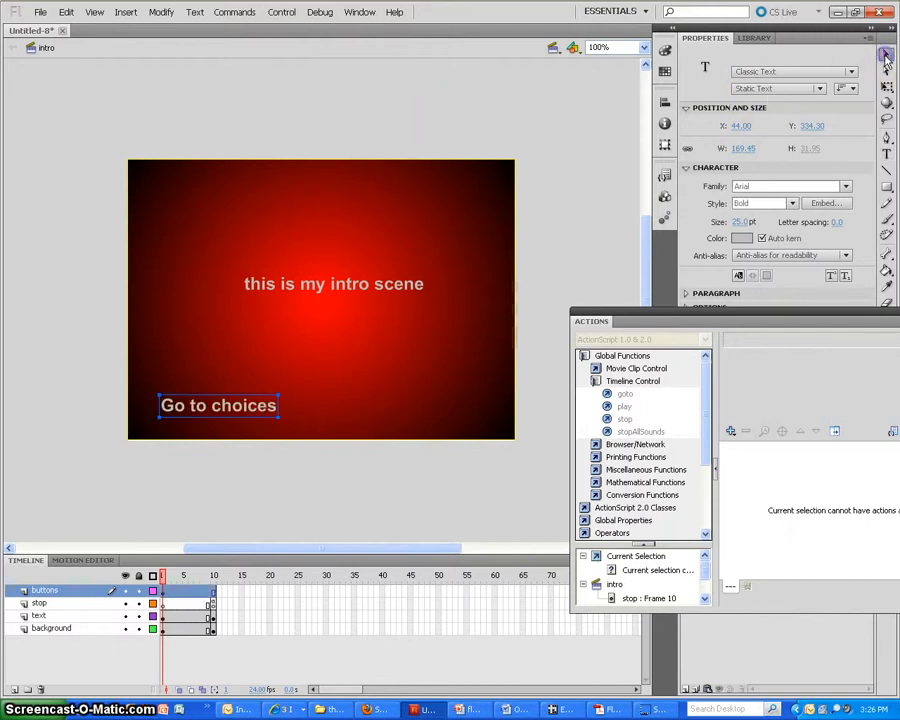
right_click(216, 412)
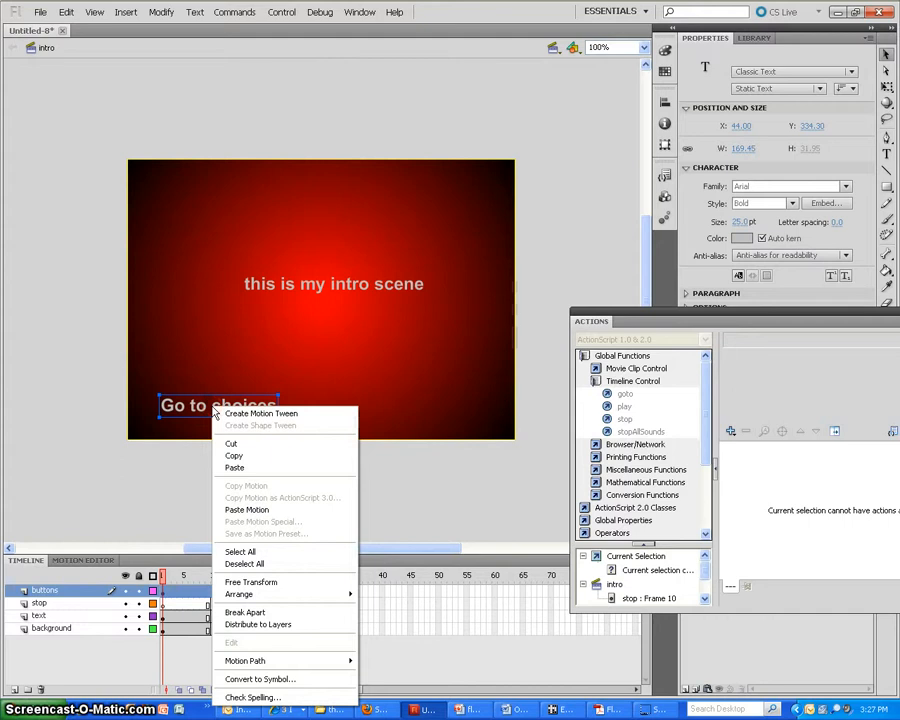
click(276, 684)
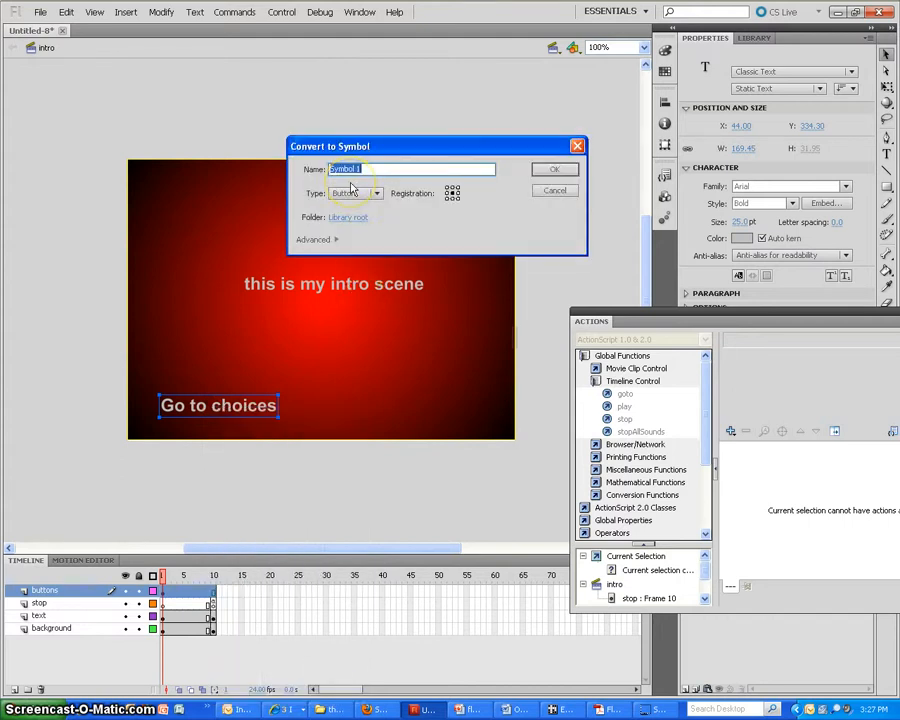
text(b_choi)
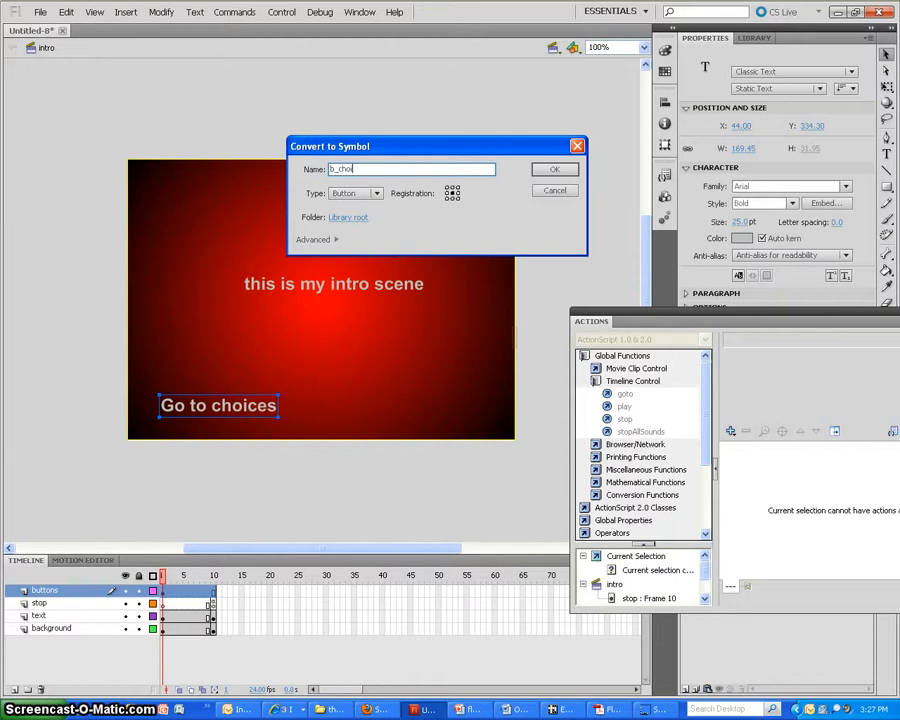
text(ces)
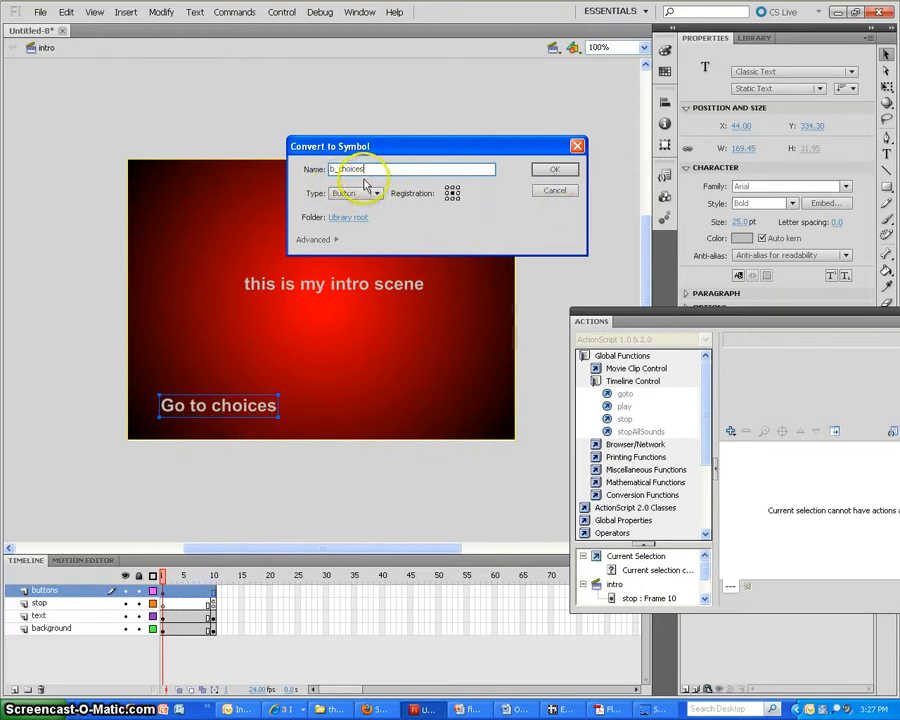
click(568, 172)
Give the b_choices button a goto action that goes to and plays frame 1 of the choices scene
drag(592, 316, 122, 78)
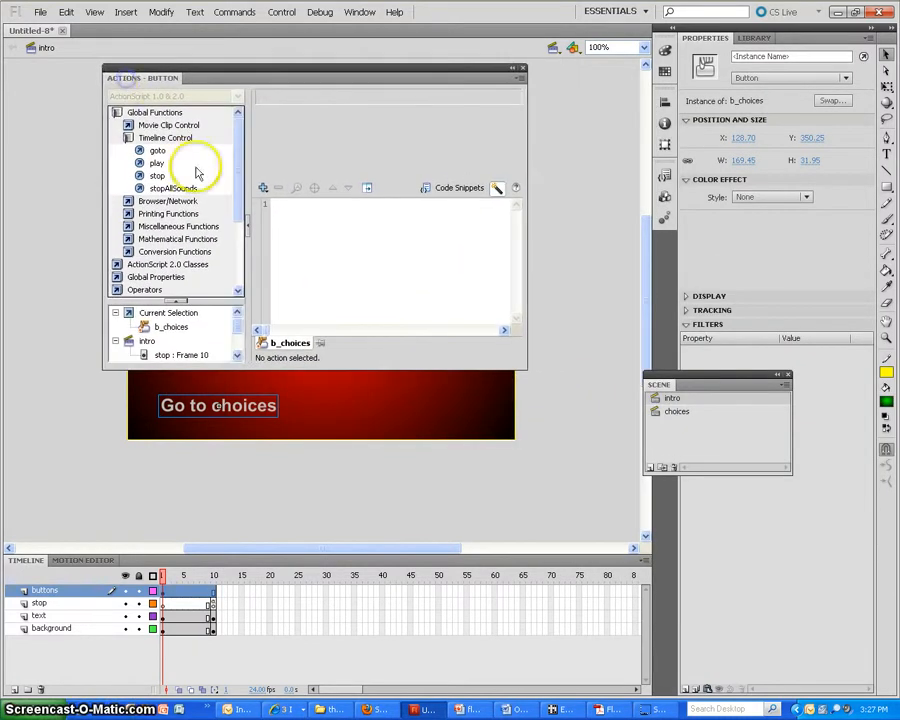
click(297, 346)
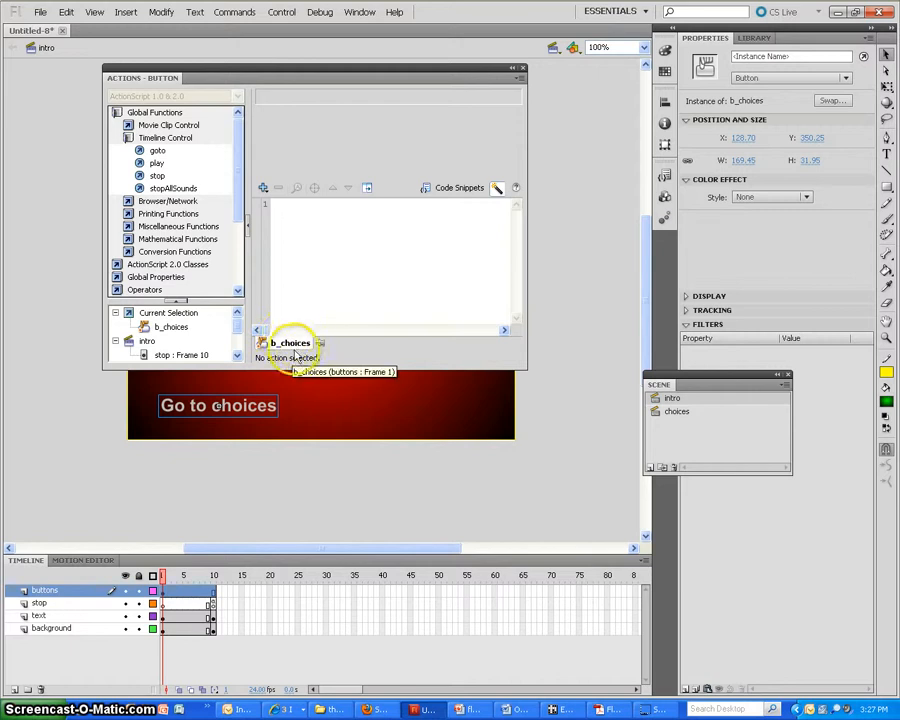
click(248, 416)
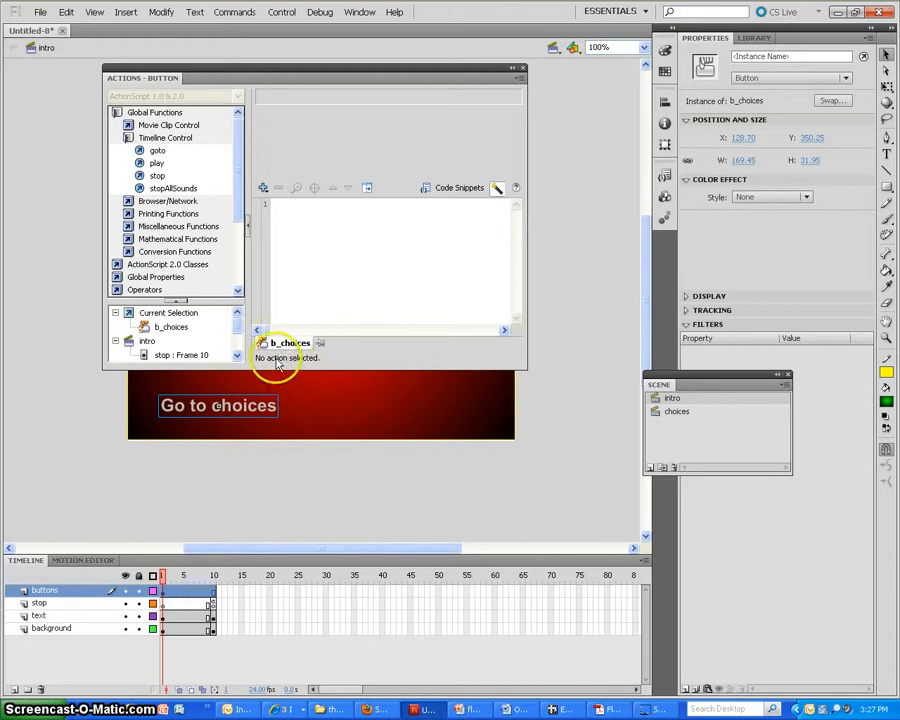
double_click(157, 151)
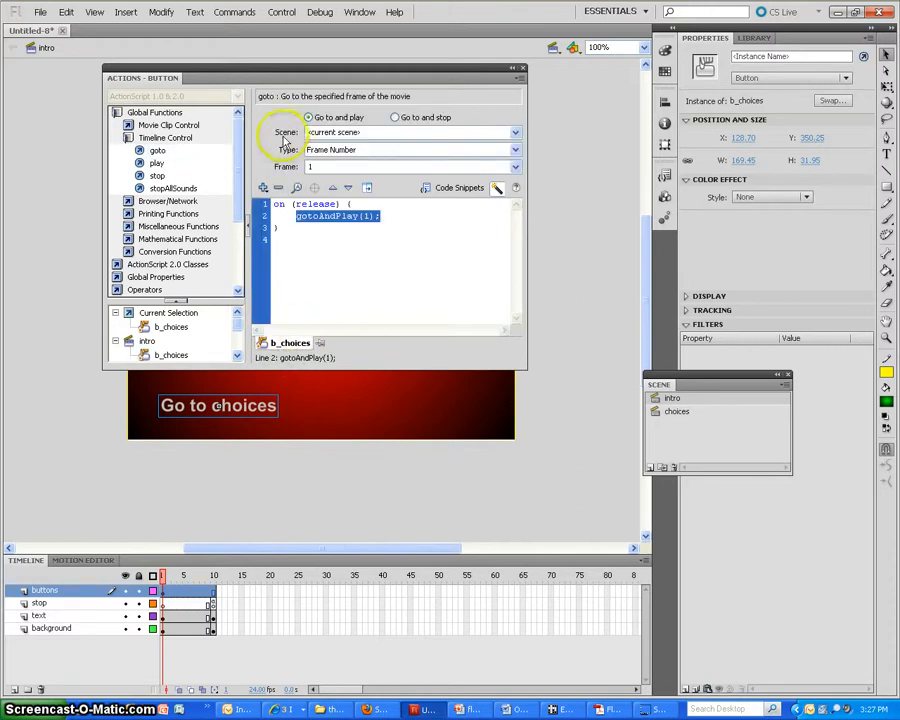
click(516, 135)
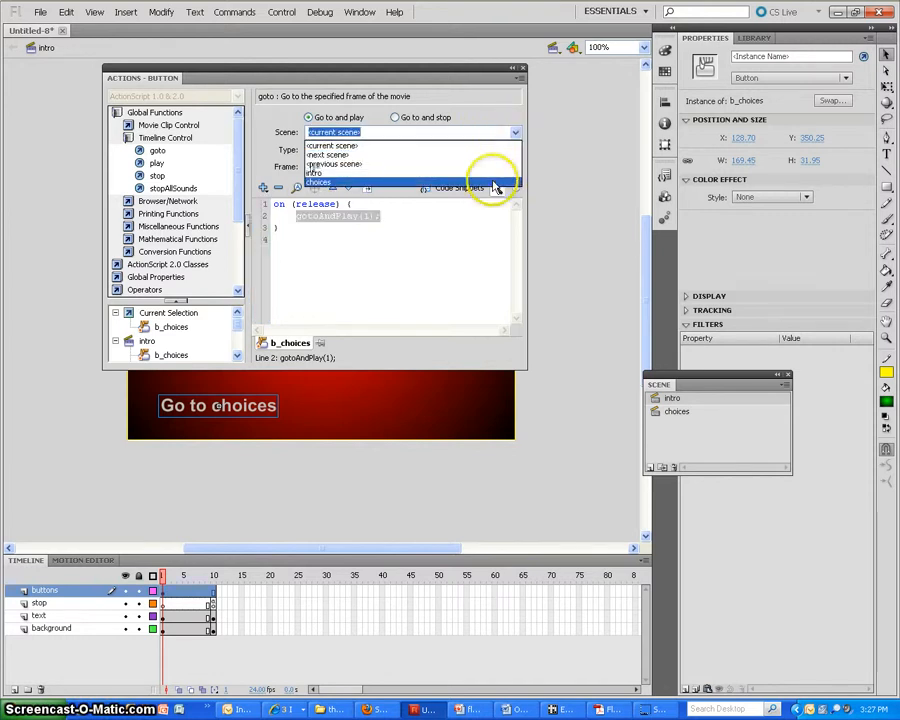
click(496, 185)
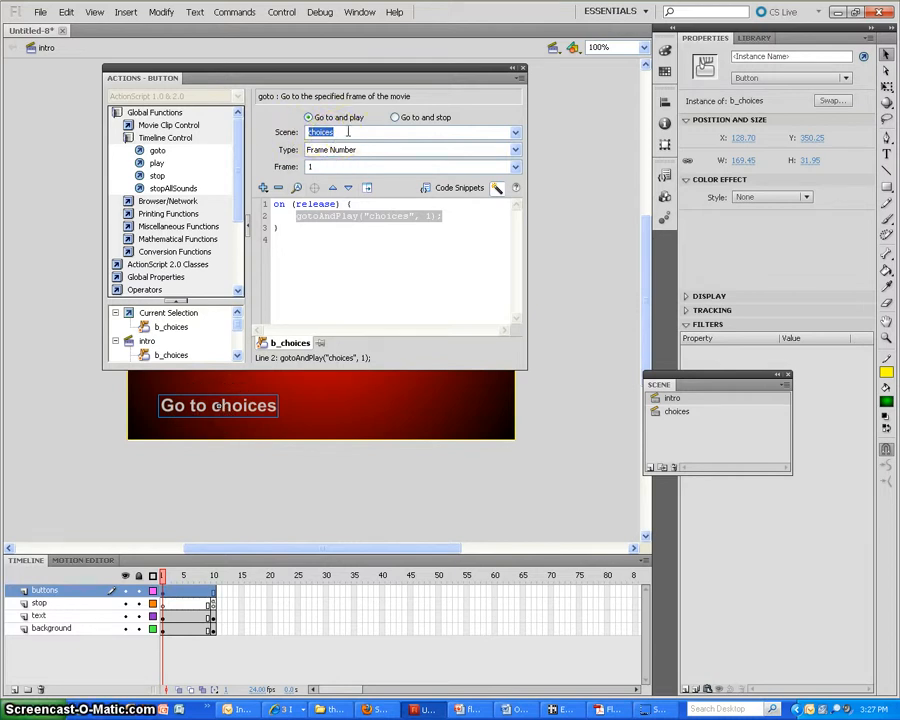
Add a layer to the choices scene, move it above the text layer and name it stop
click(678, 413)
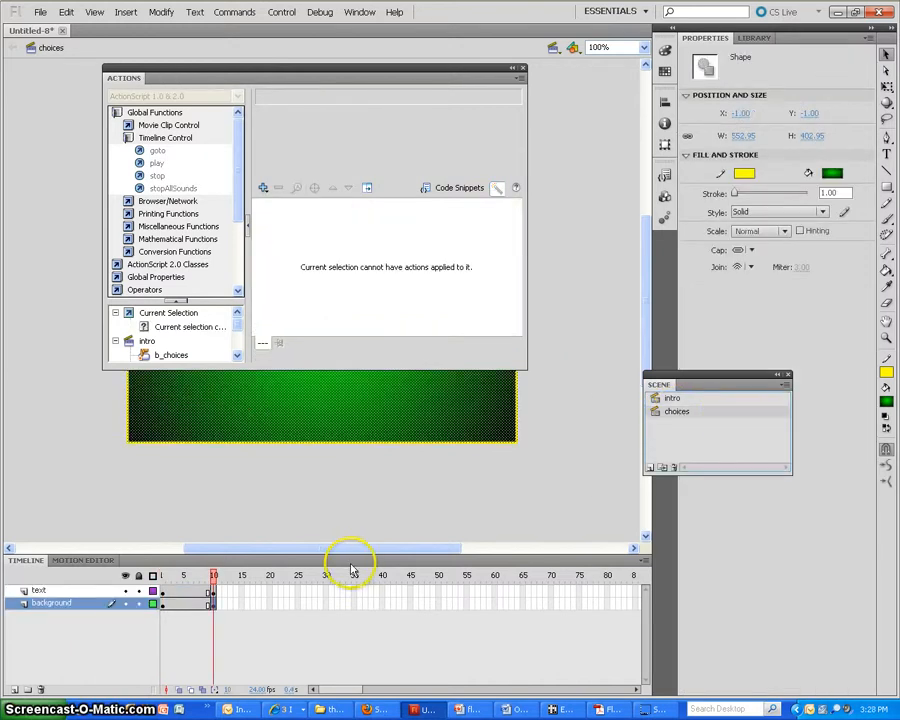
click(10, 688)
click(45, 596)
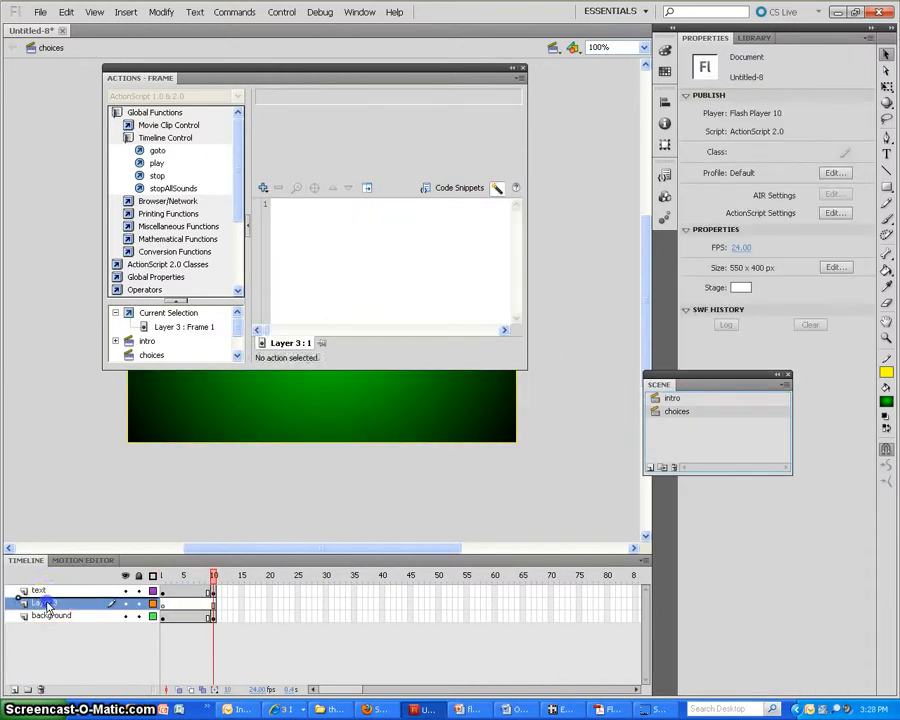
double_click(45, 591)
text(stop)
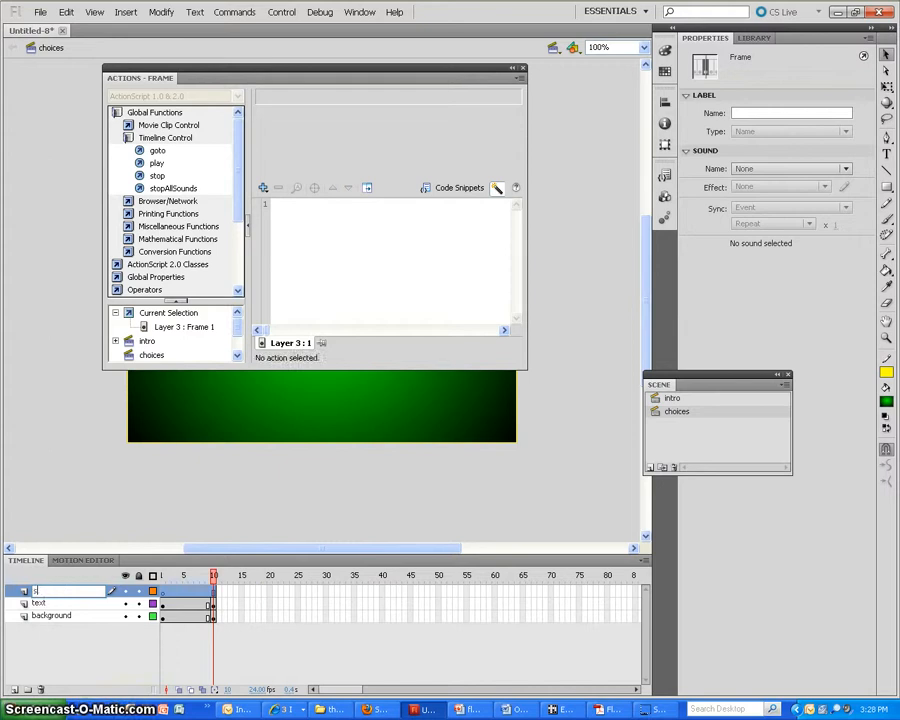
Insert a keyframe at frame 10 of the choices scene's stop layer and give it a stop action
click(215, 594)
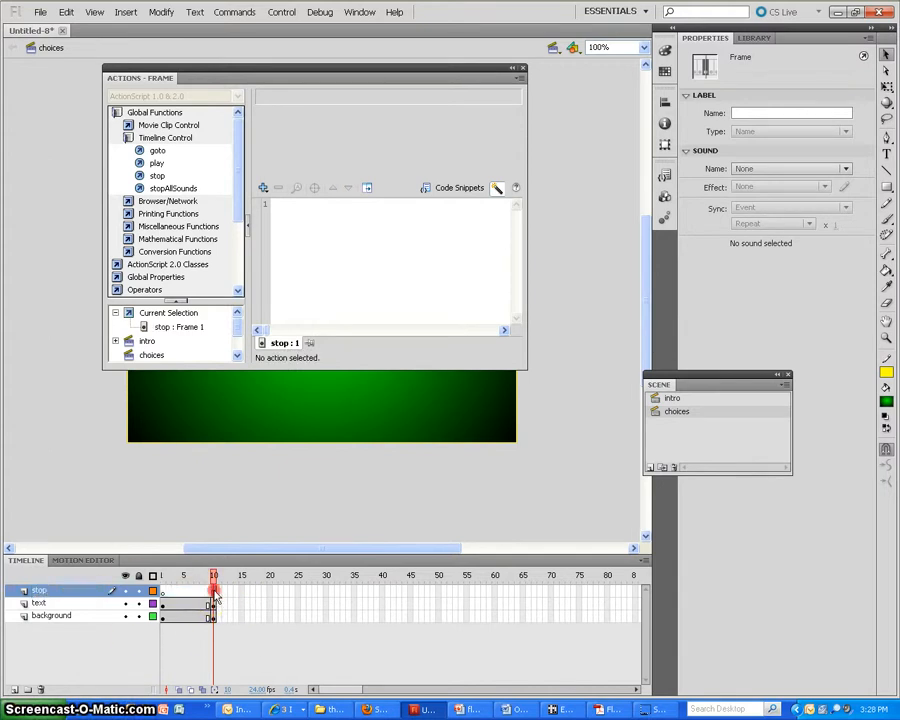
right_click(215, 594)
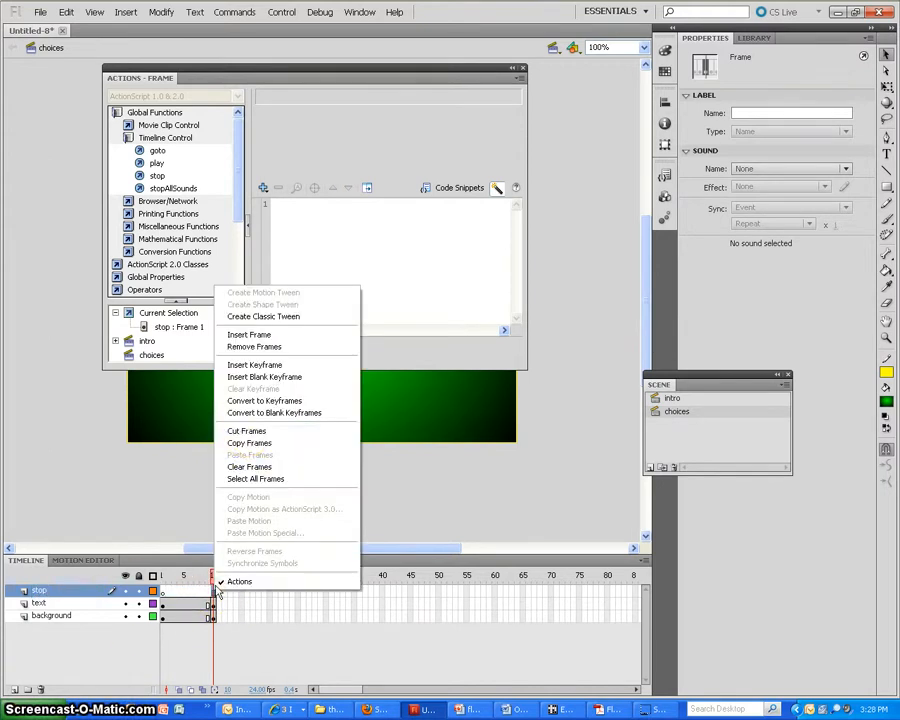
click(252, 365)
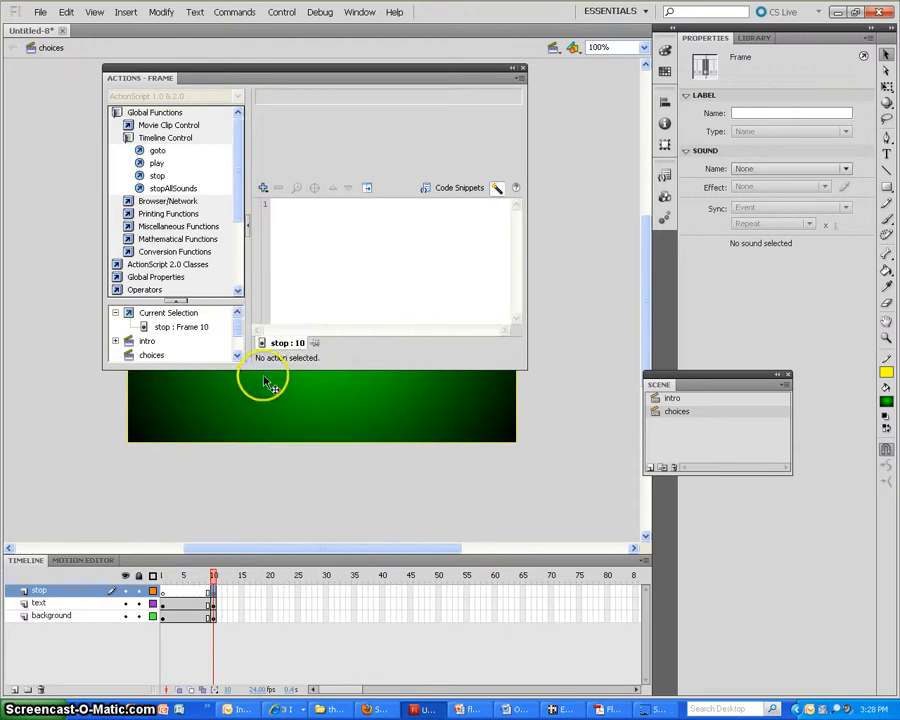
double_click(158, 176)
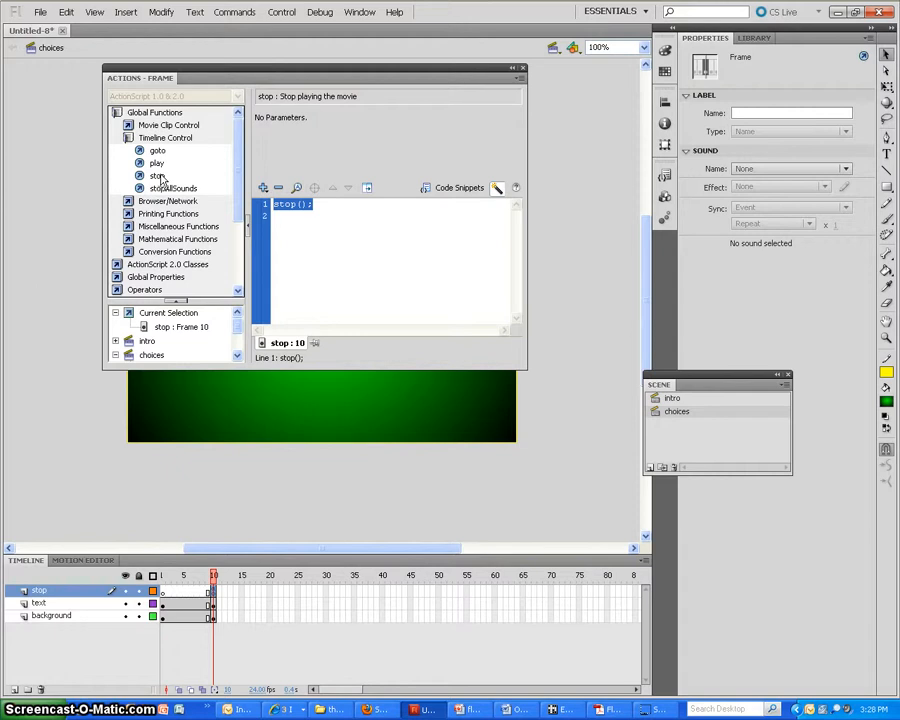
Test the movie and follow the "Go to choices" button from the intro scene
click(281, 12)
mouse_move(296, 97)
click(440, 97)
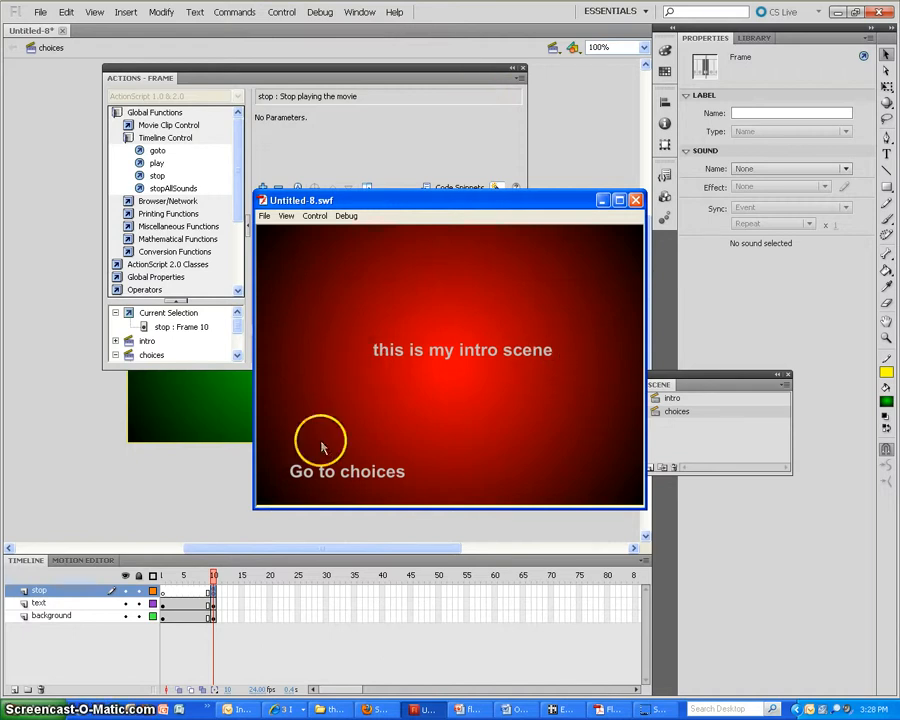
click(344, 478)
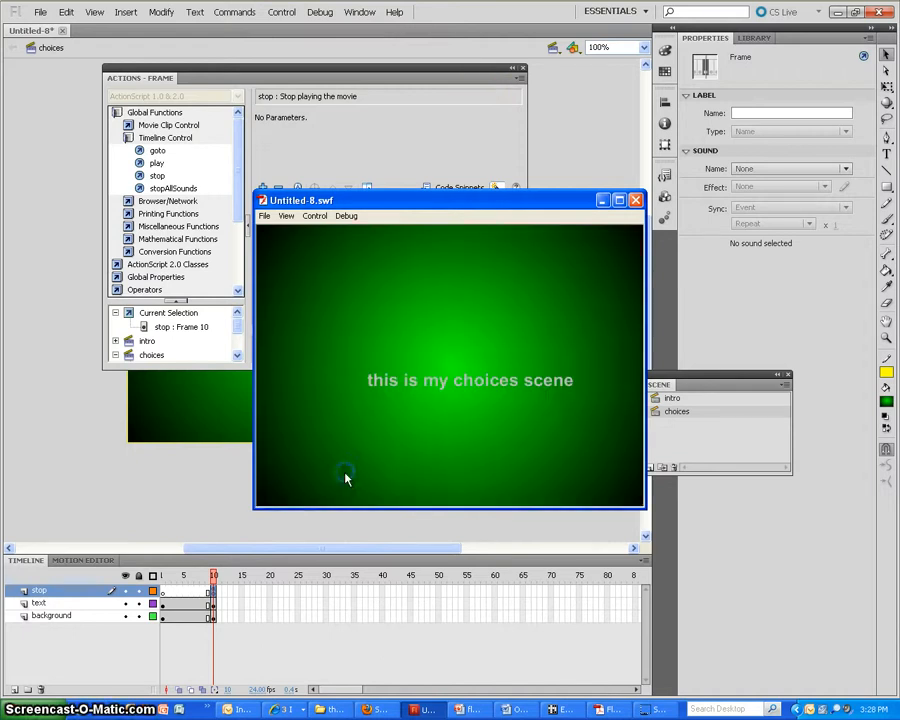